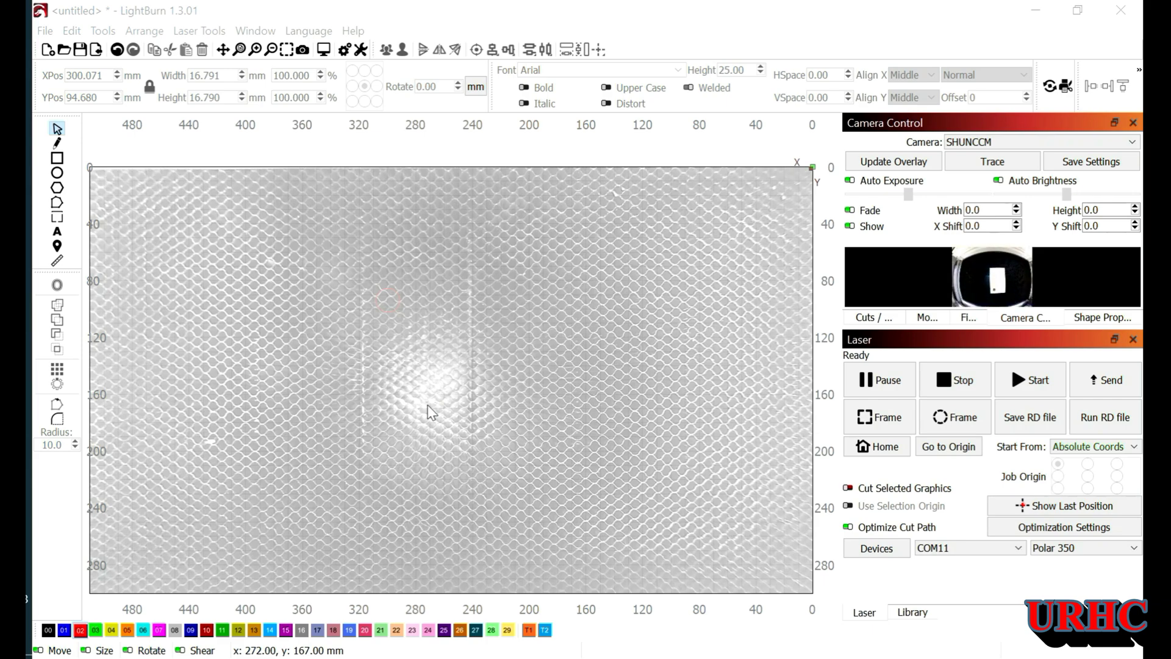
# Step: Refresh the camera overlay and drag the circle over the paw print on the card
pyautogui.click(887, 163)
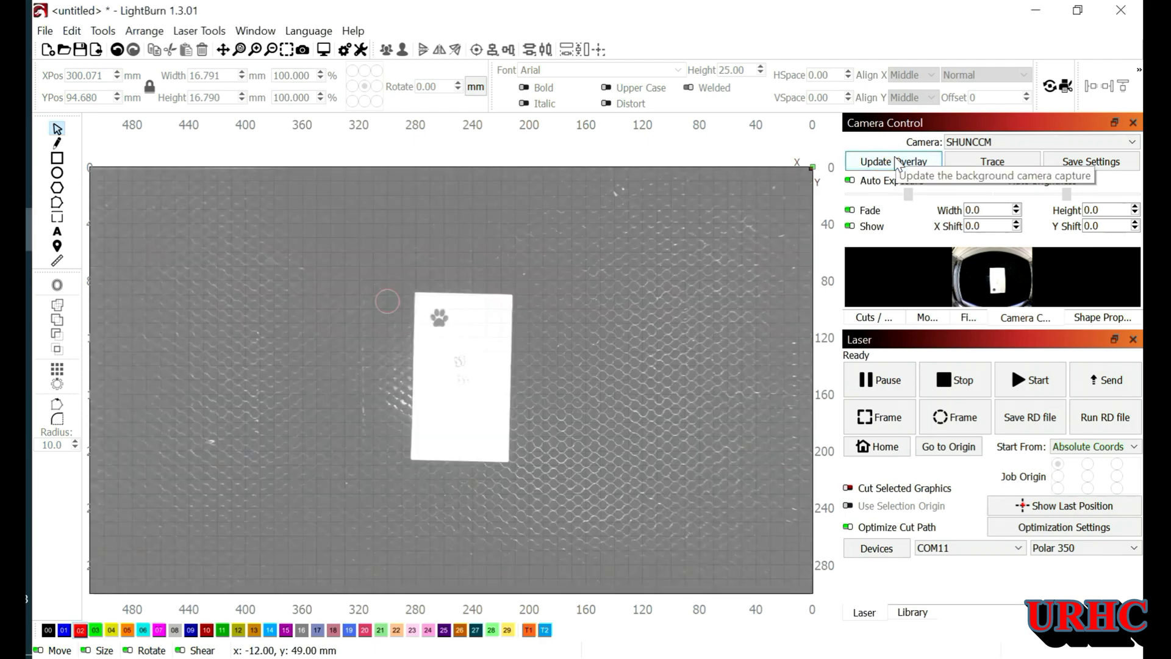
pyautogui.scroll(5, 446, 308)
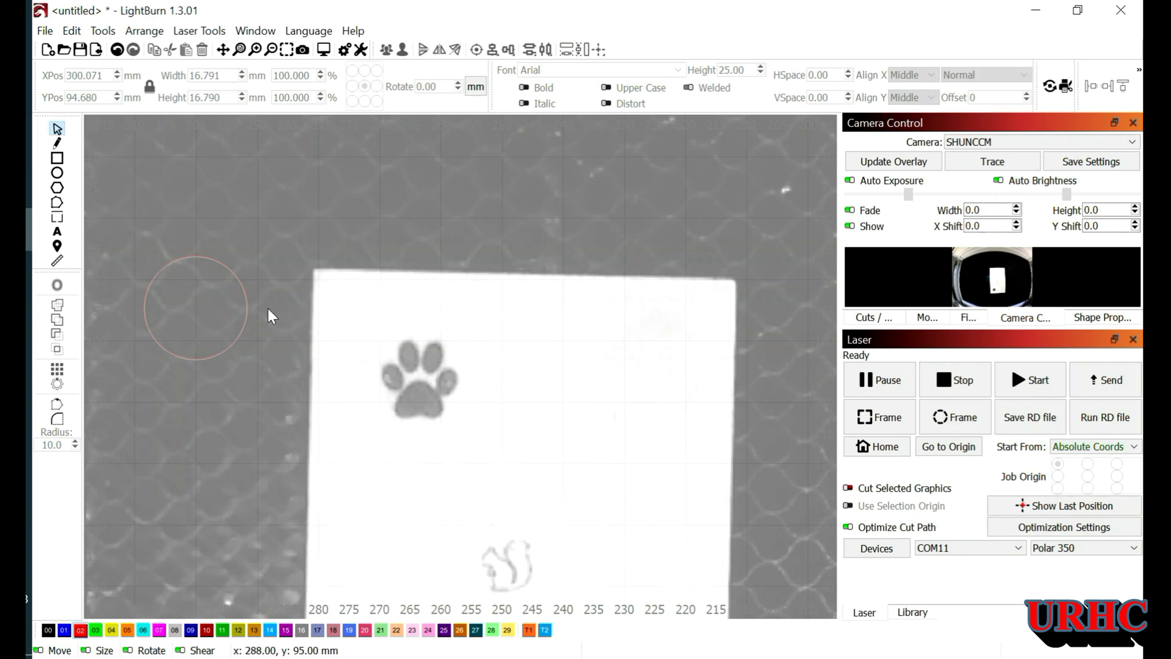
pyautogui.click(246, 318)
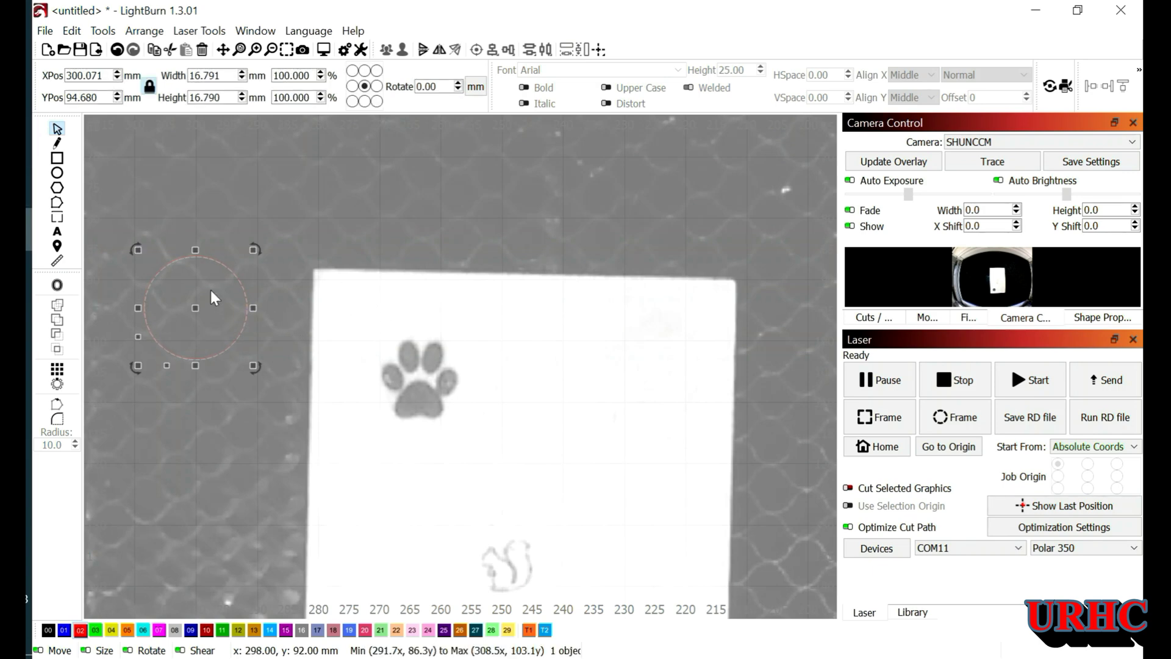
pyautogui.moveTo(195, 309); pyautogui.dragTo(295, 349)
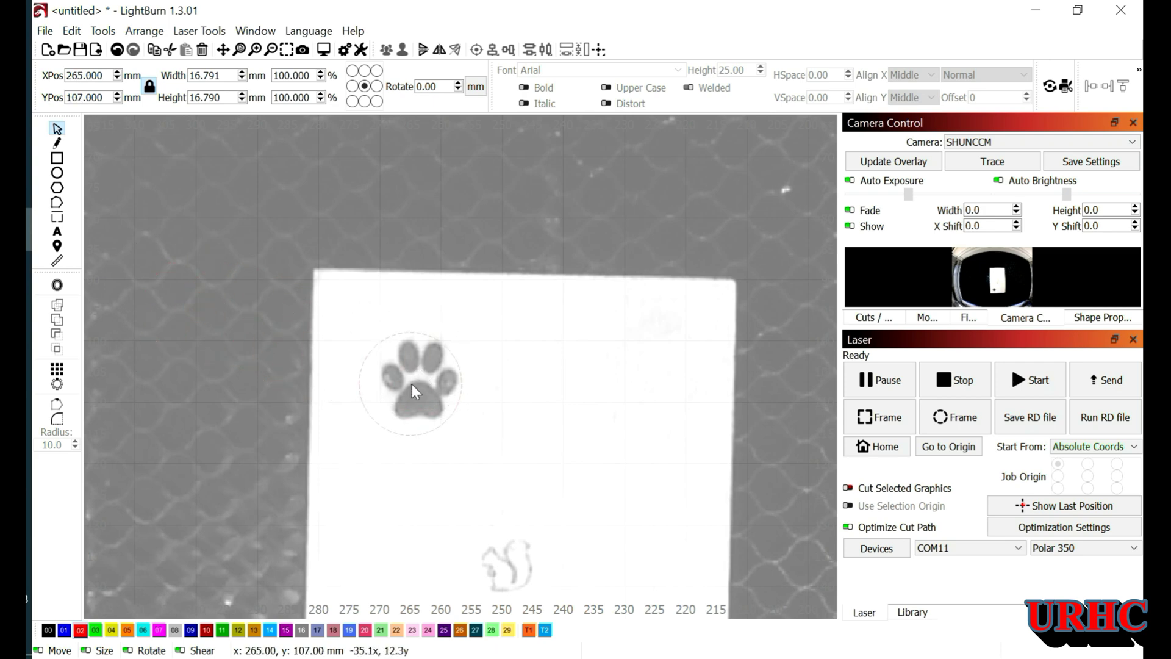
pyautogui.moveTo(420, 389); pyautogui.dragTo(417, 386)
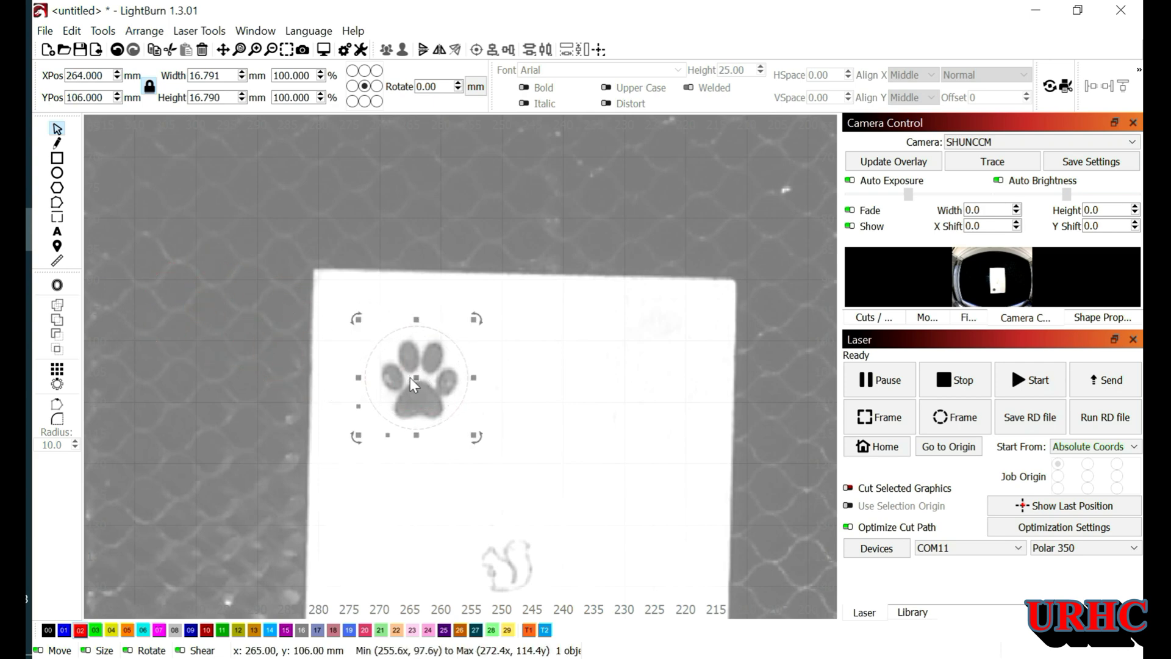
# Step: Resize the circle to about 16.1 mm so it fits snugly around the paw print, then deselect it
pyautogui.scroll(3, 420, 388)
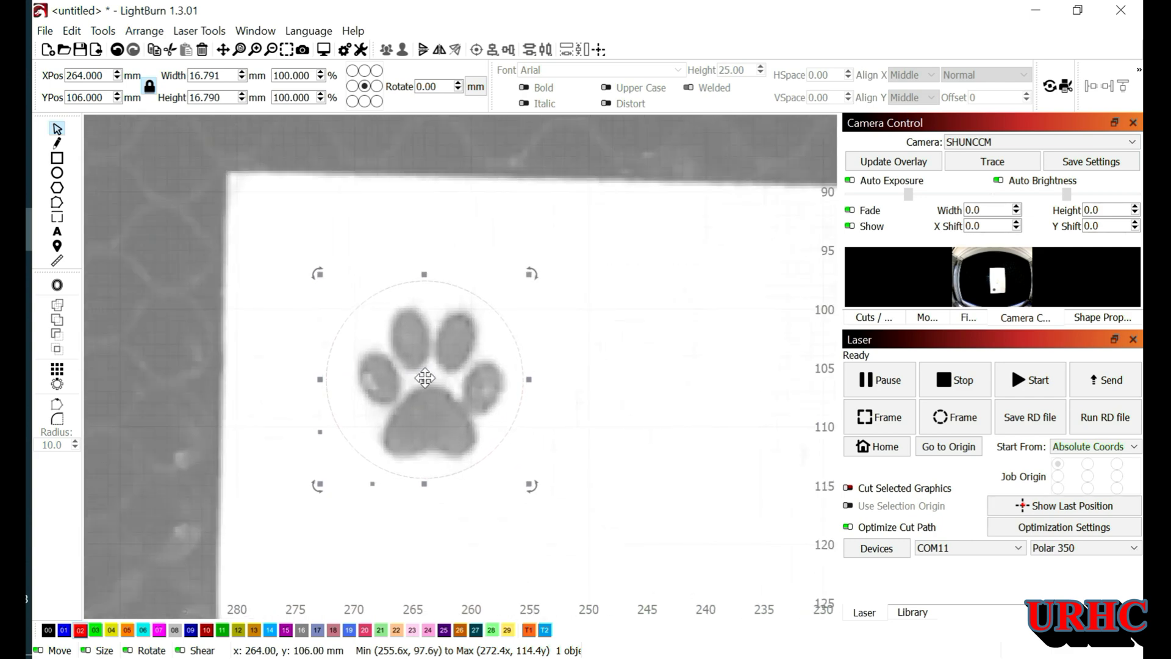
pyautogui.moveTo(425, 379); pyautogui.dragTo(431, 386)
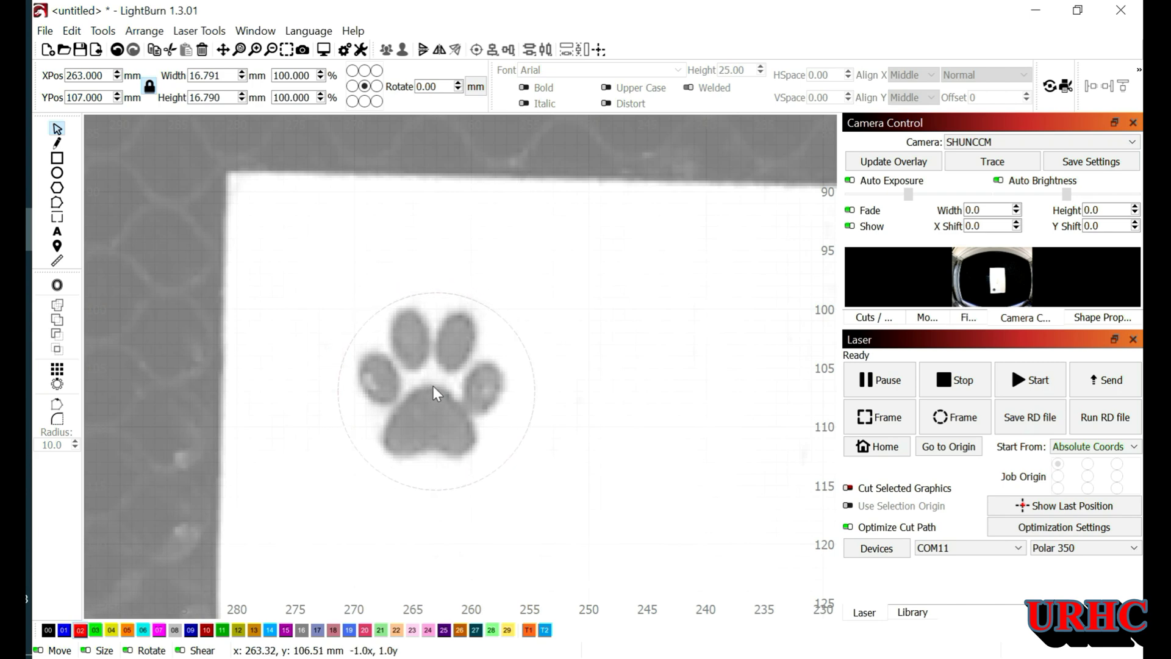
pyautogui.moveTo(437, 394); pyautogui.dragTo(431, 390)
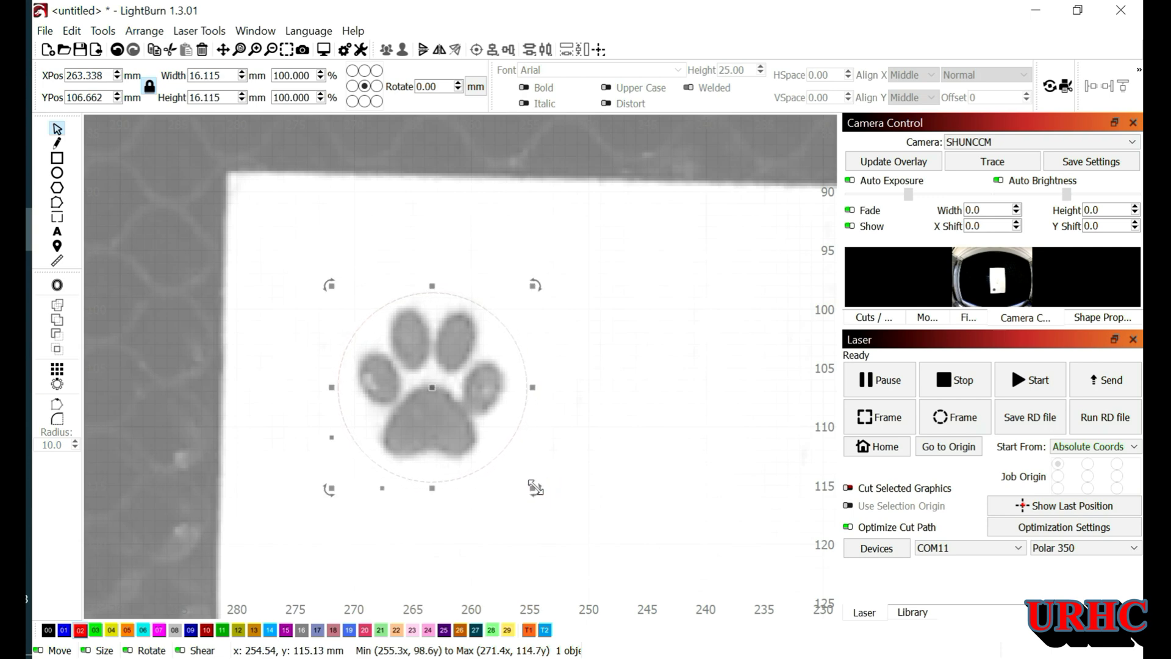
pyautogui.scroll(-4, 642, 434)
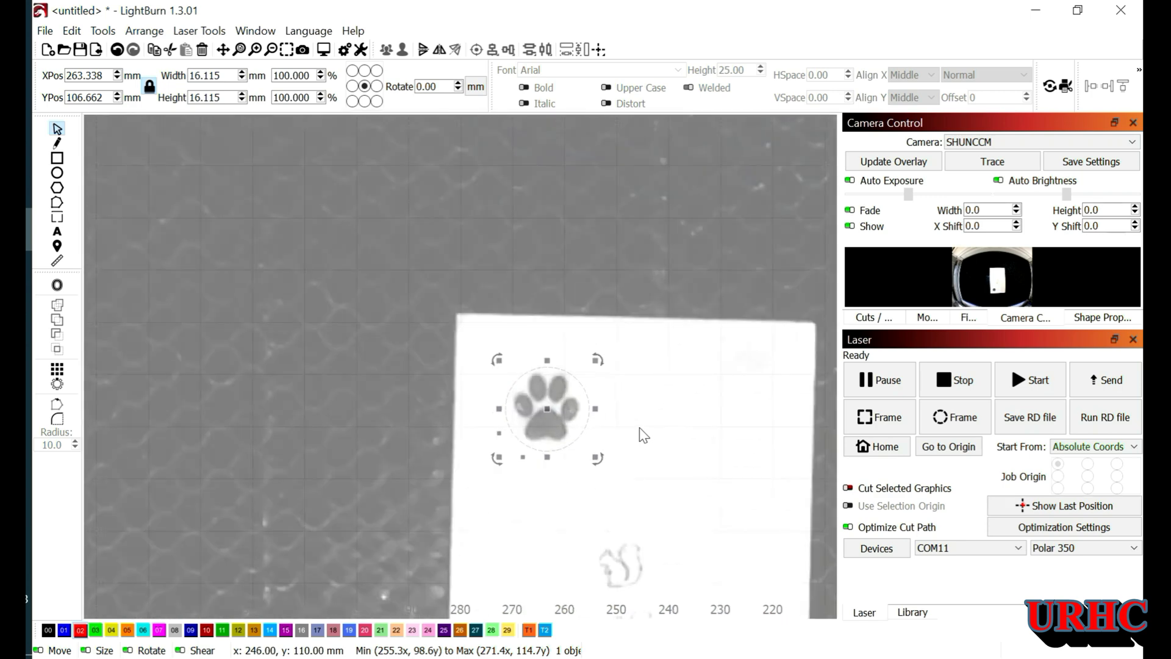
pyautogui.scroll(-2, 642, 434)
pyautogui.click(679, 413)
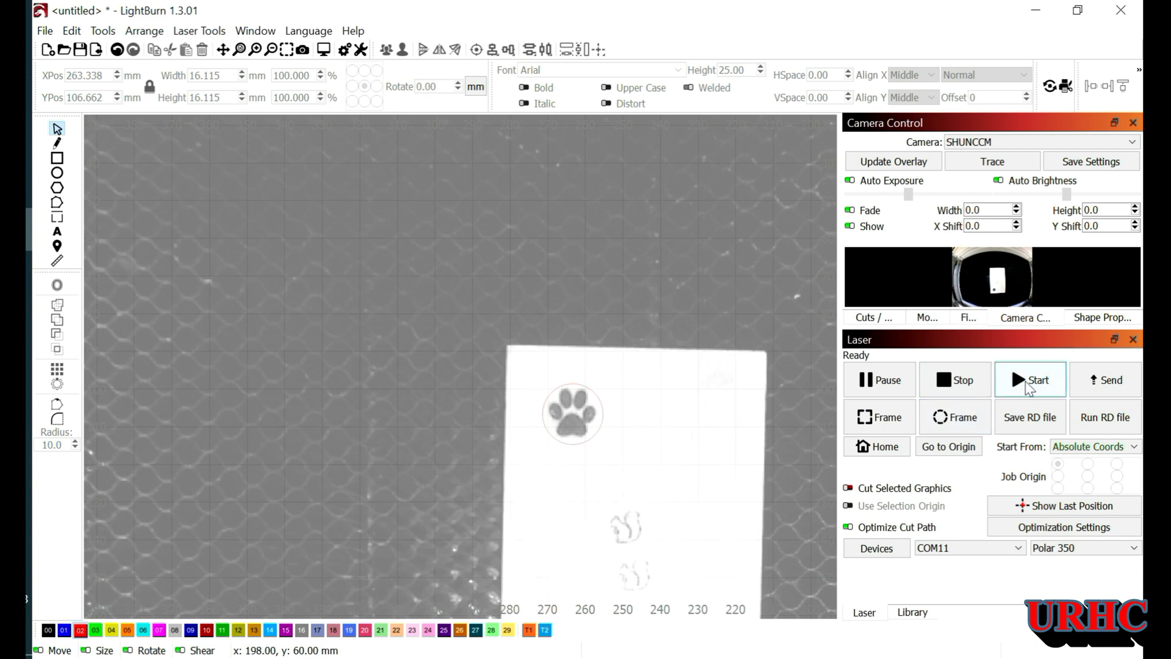
# Step: Enable output on the circle's red Line layer after the No Layers warning, then start the job again
pyautogui.click(1024, 384)
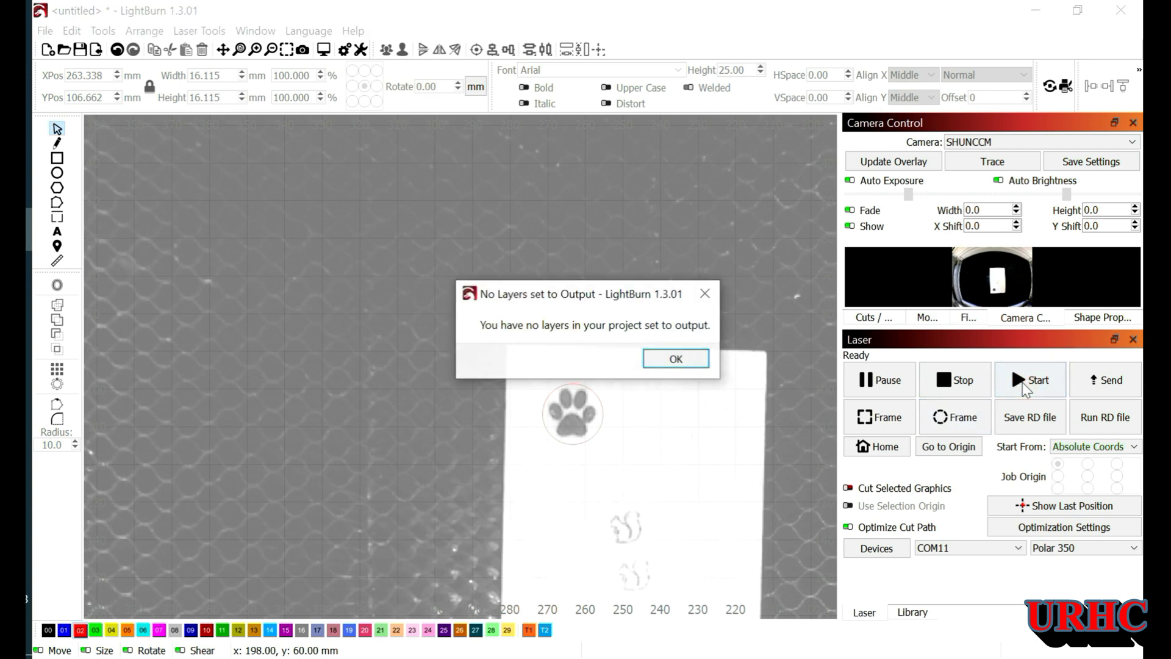
pyautogui.click(660, 366)
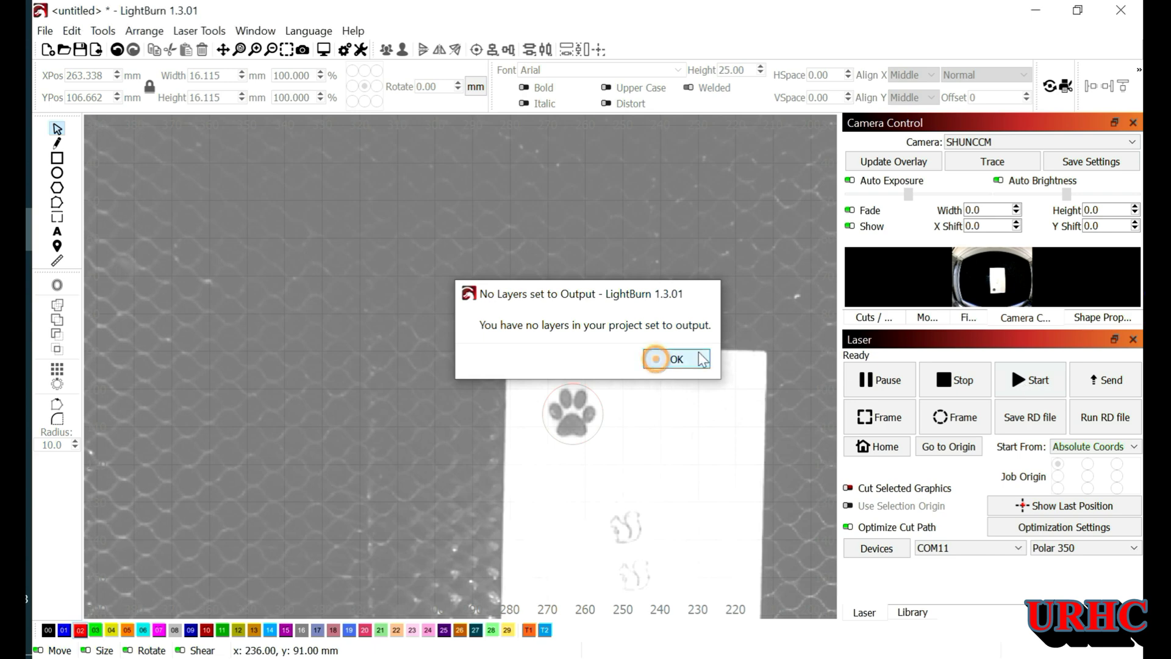
pyautogui.click(923, 318)
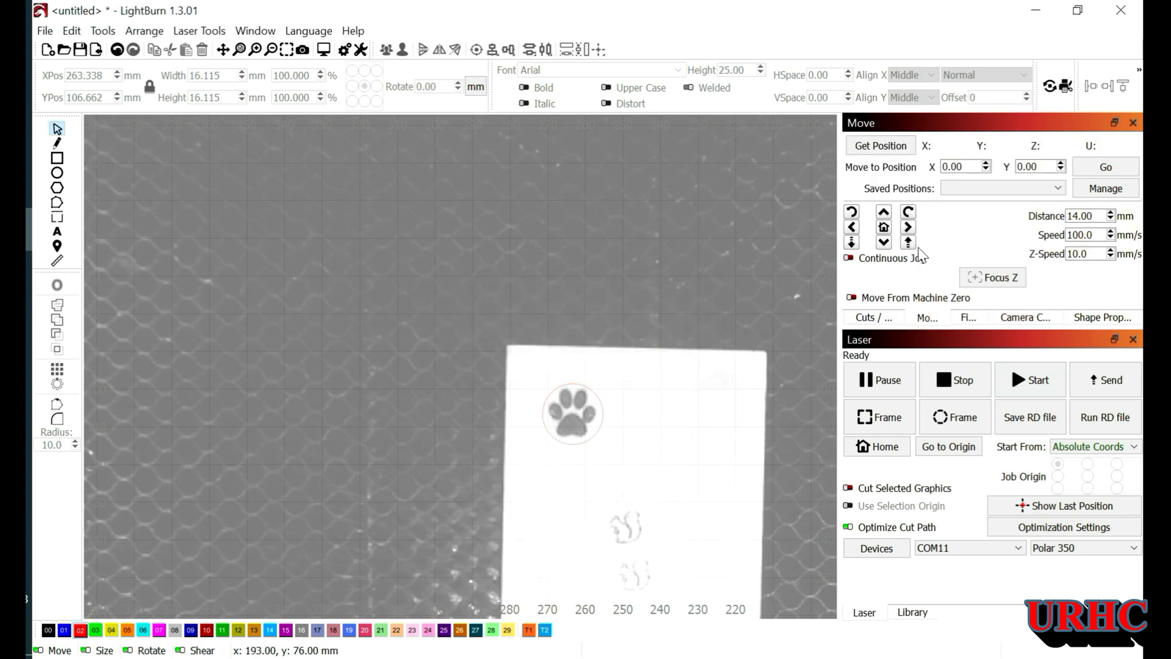
pyautogui.click(886, 318)
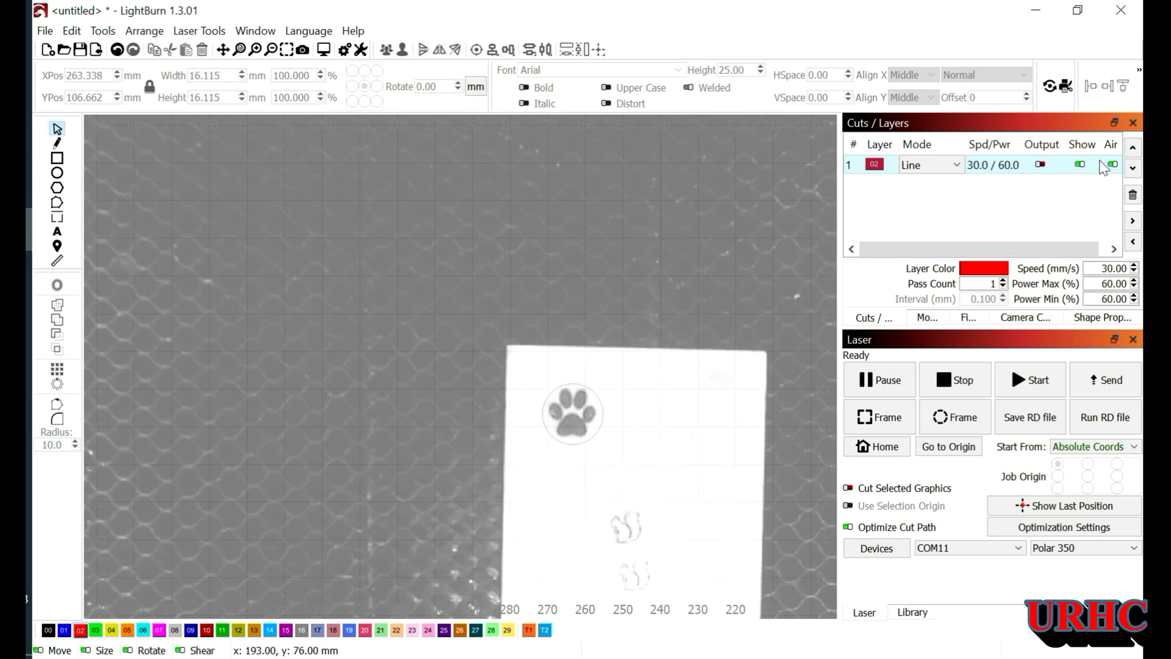
pyautogui.click(1041, 165)
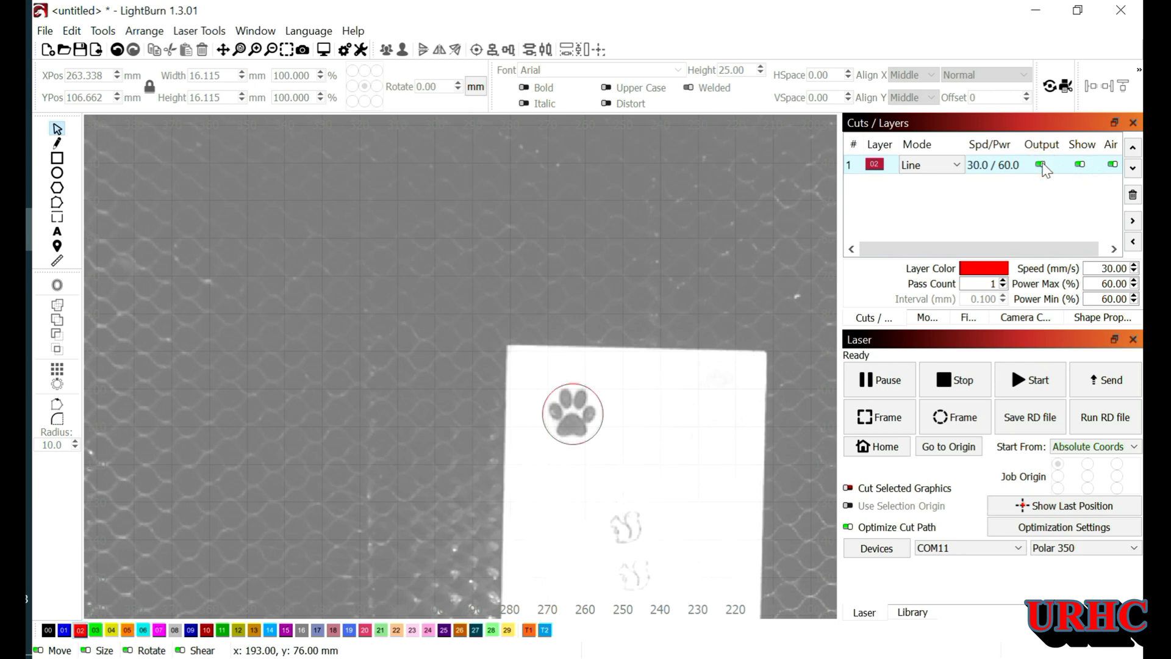
pyautogui.click(1012, 379)
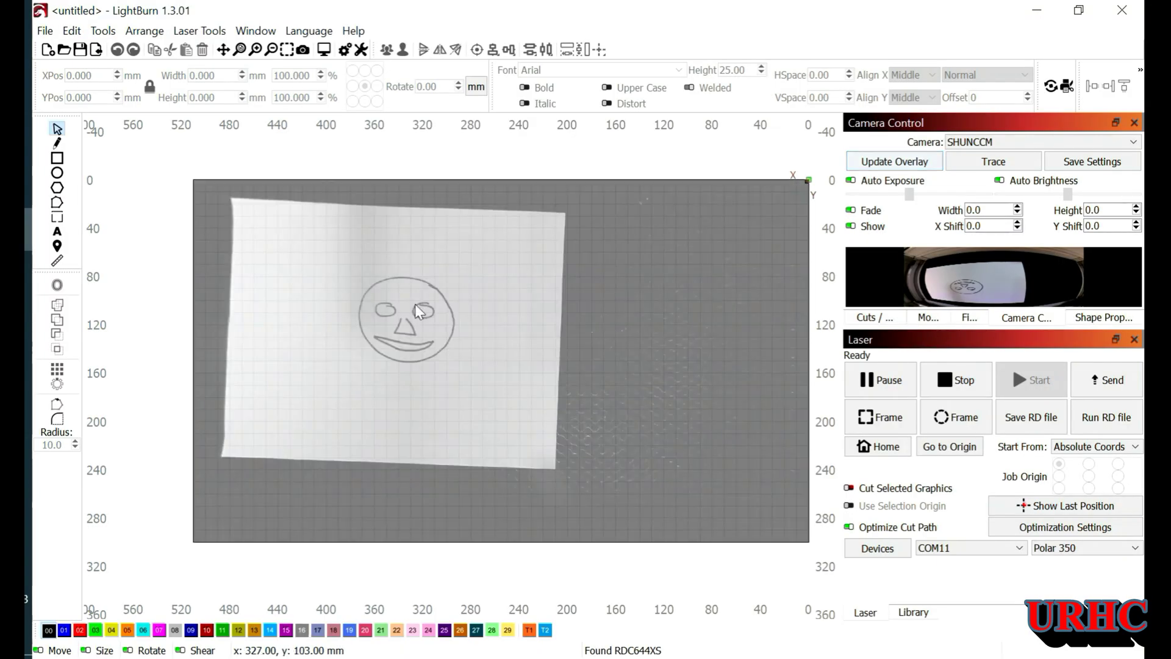
# Step: Sketch Trace the hand-drawn face at threshold 52, framing the whole face, to get a 114.719 × 76.190 mm outline
pyautogui.scroll(4, 346, 324)
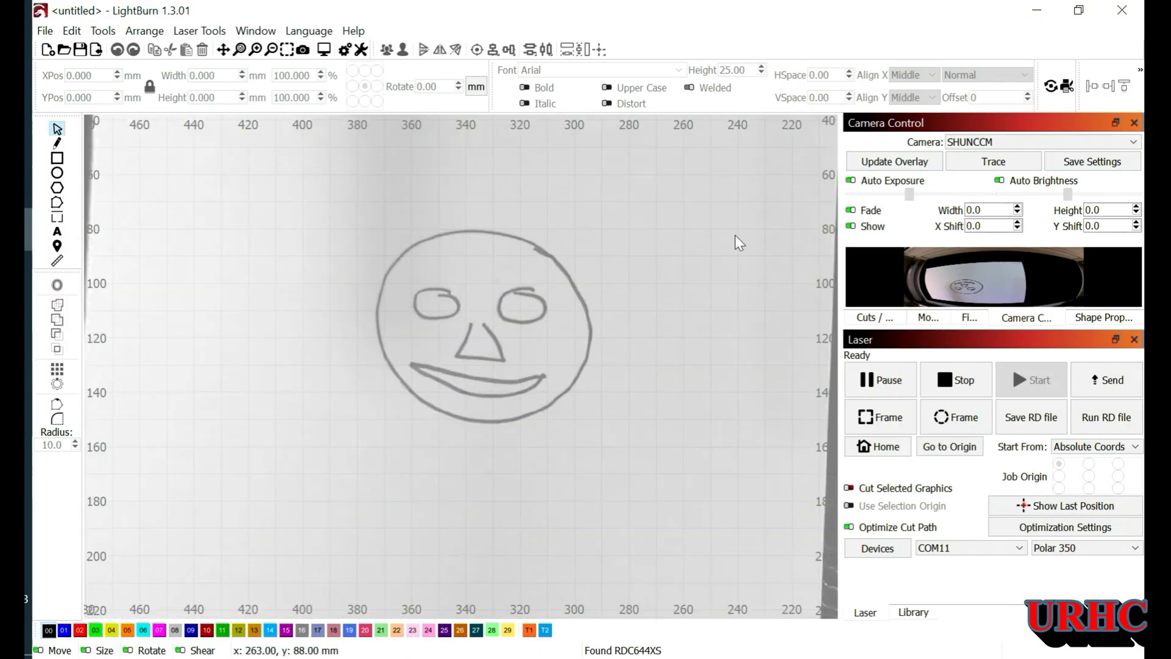
pyautogui.click(968, 163)
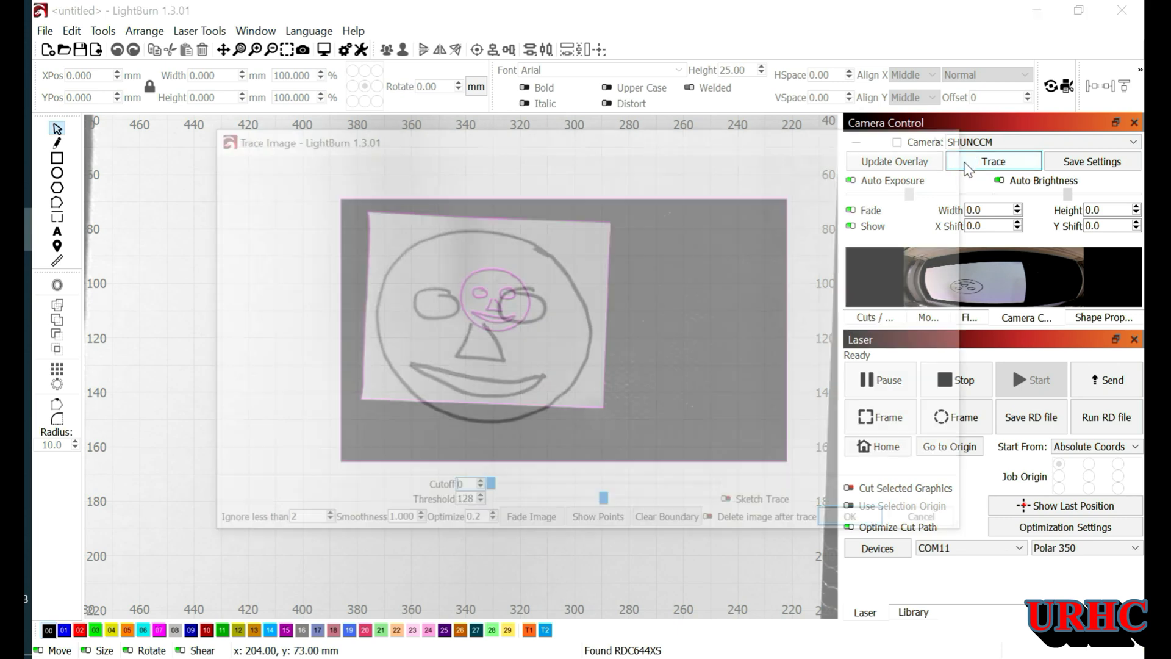
pyautogui.scroll(5, 569, 306)
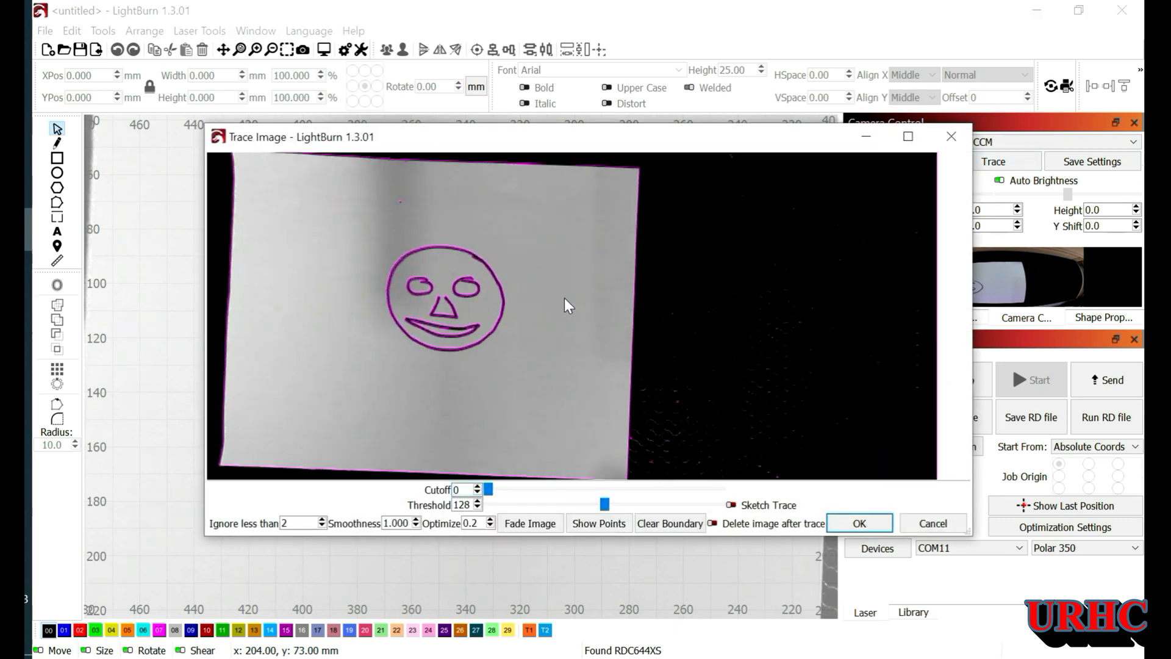
pyautogui.moveTo(525, 297)
pyautogui.mouseDown()
pyautogui.moveTo(653, 251)
pyautogui.moveTo(725, 327)
pyautogui.moveTo(726, 297)
pyautogui.mouseUp()
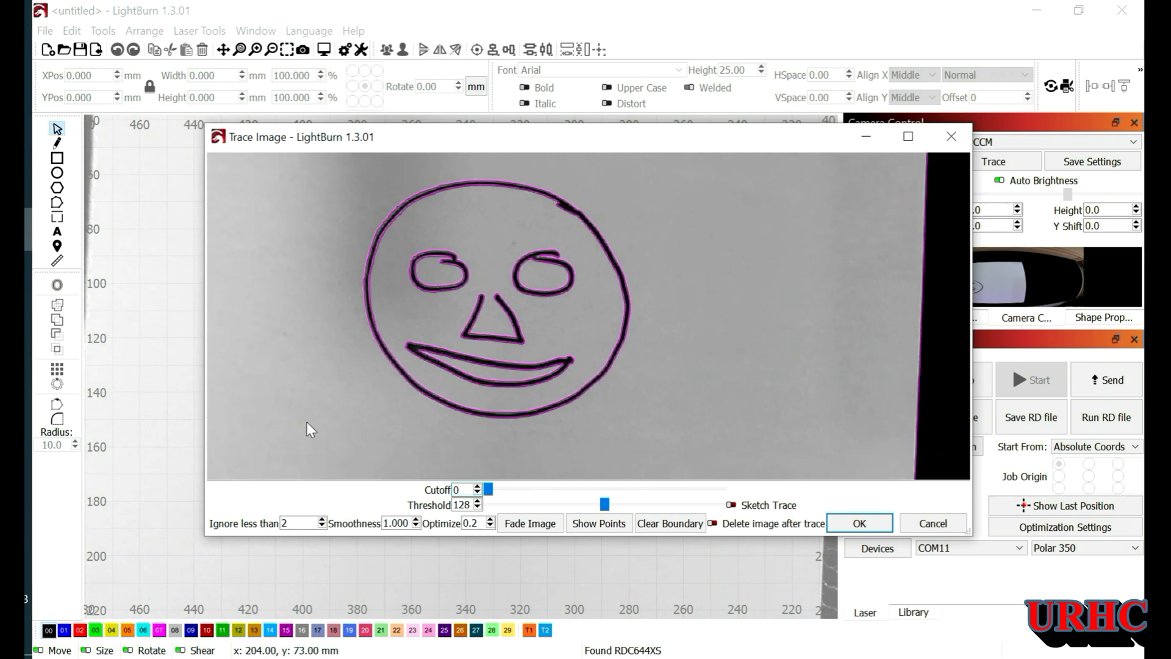
pyautogui.moveTo(638, 395); pyautogui.dragTo(692, 177)
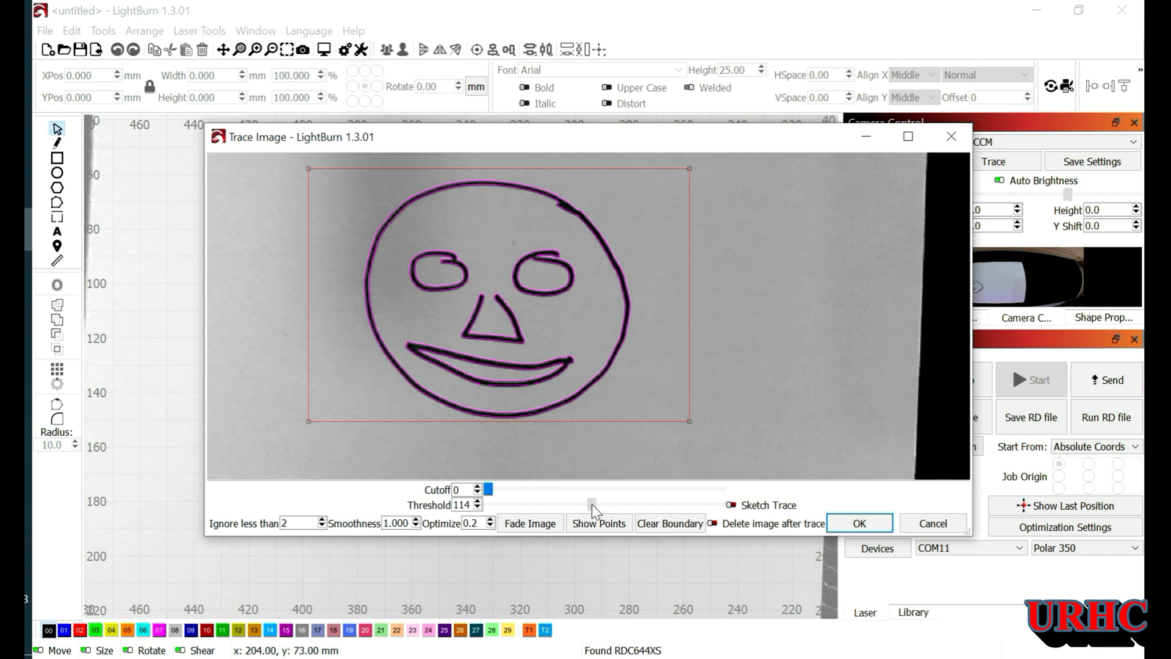
pyautogui.moveTo(585, 505)
pyautogui.mouseDown()
pyautogui.moveTo(695, 491)
pyautogui.moveTo(605, 488)
pyautogui.mouseUp()
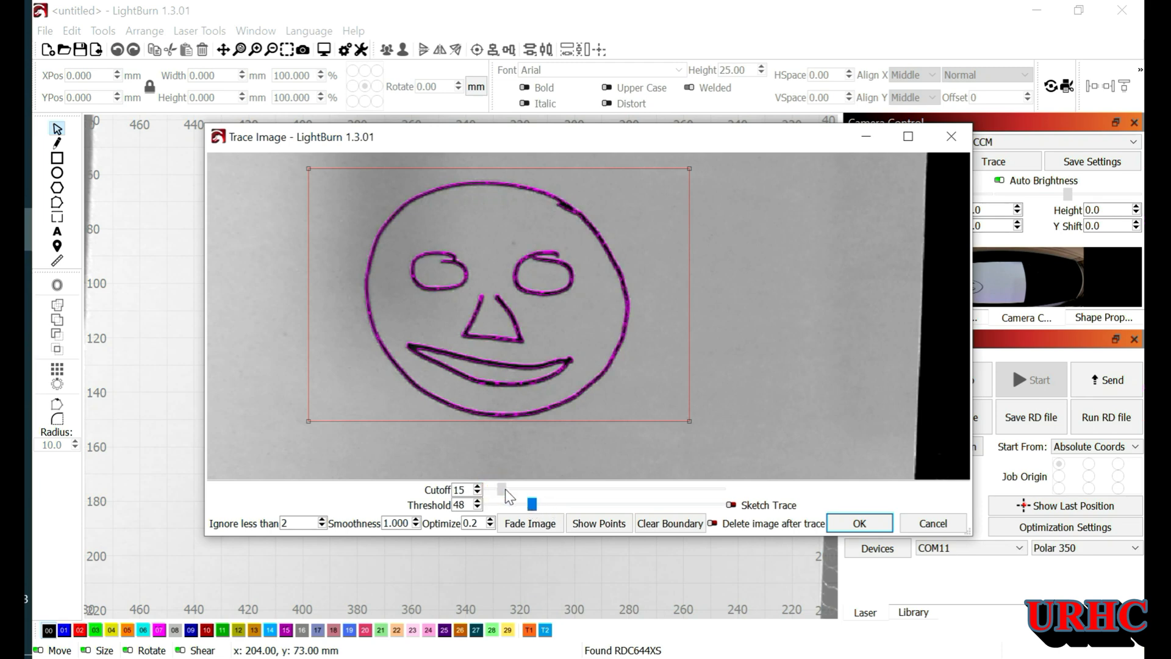
pyautogui.moveTo(511, 487); pyautogui.dragTo(452, 502)
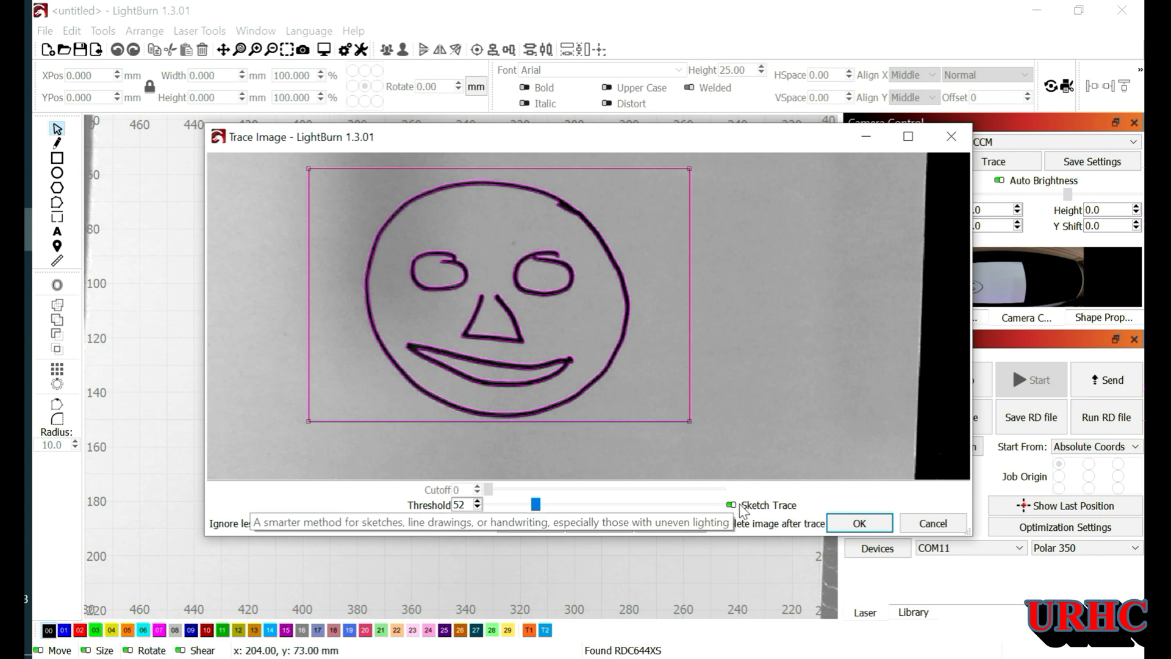
pyautogui.click(836, 523)
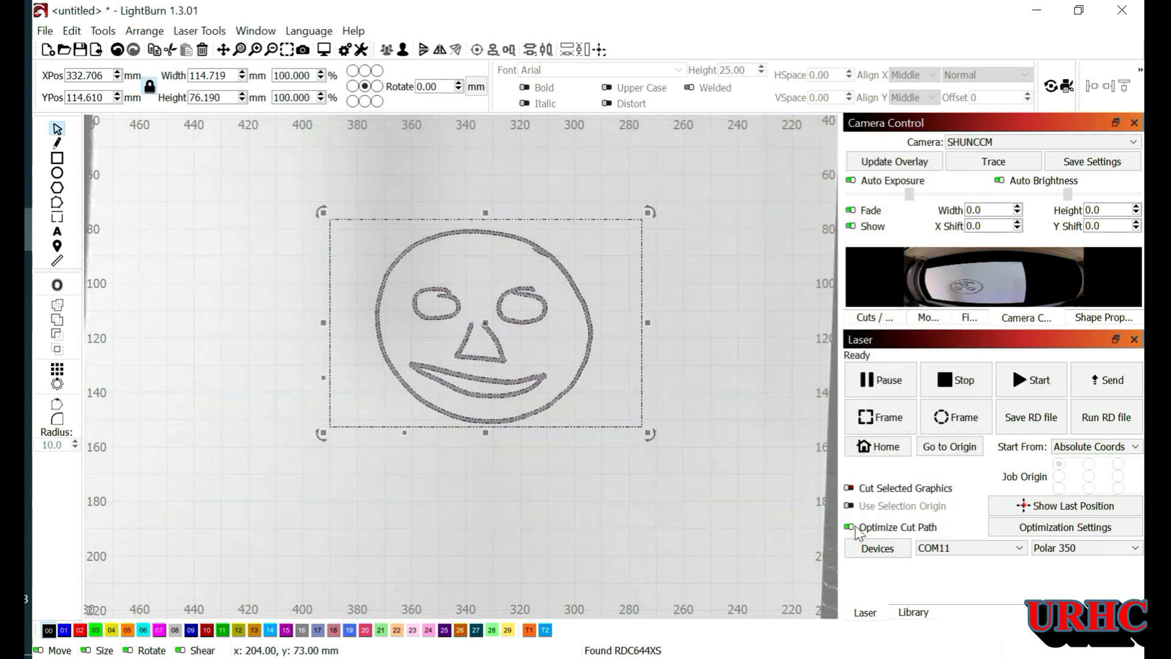
# Step: Select the traced face and drag it toward the lower right of the paper
pyautogui.click(575, 410)
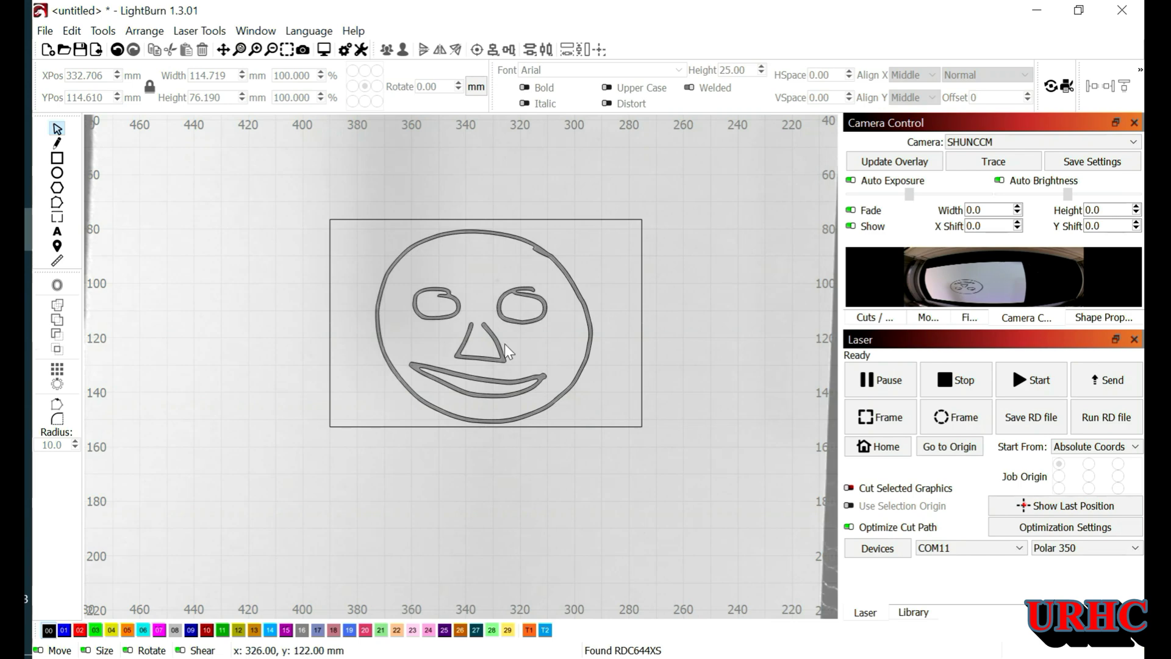
pyautogui.click(490, 337)
pyautogui.click(401, 397)
pyautogui.click(393, 311)
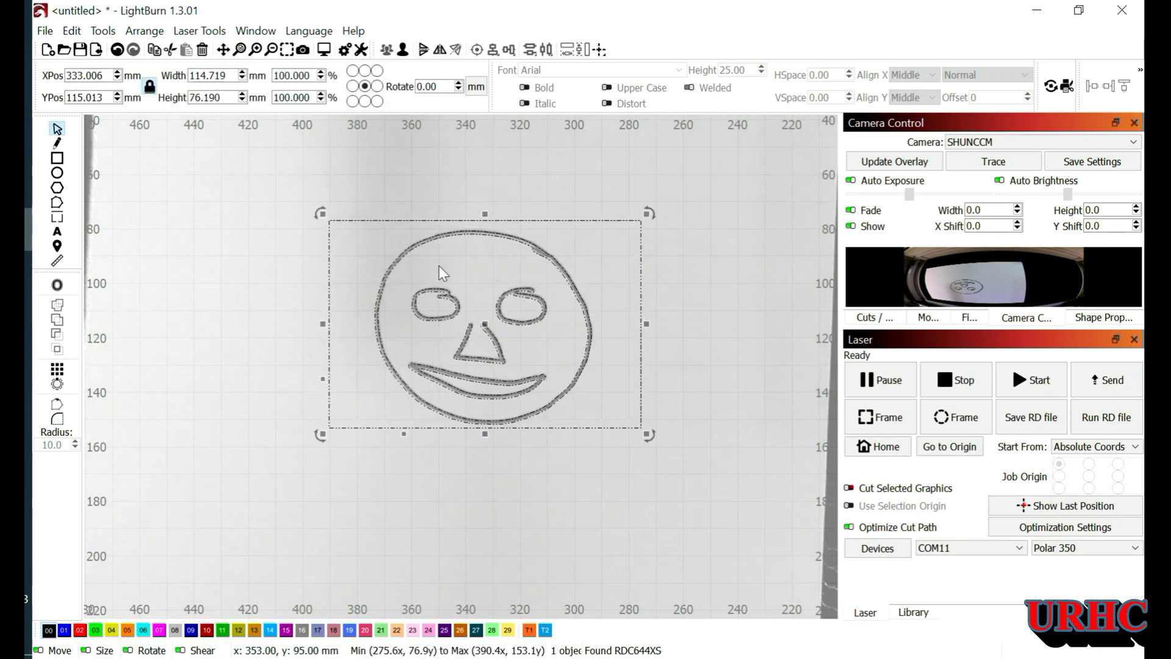
pyautogui.moveTo(492, 321)
pyautogui.mouseDown()
pyautogui.moveTo(574, 406)
pyautogui.moveTo(652, 427)
pyautogui.moveTo(647, 416)
pyautogui.mouseUp()
pyautogui.scroll(-3, 566, 327)
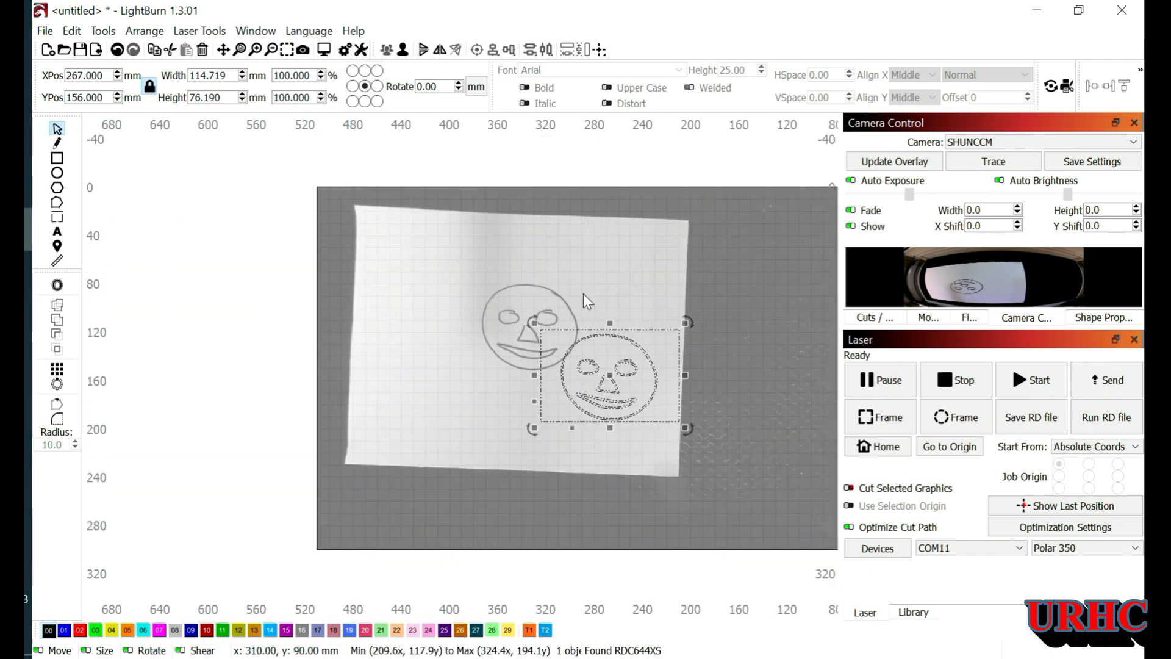
pyautogui.click(616, 291)
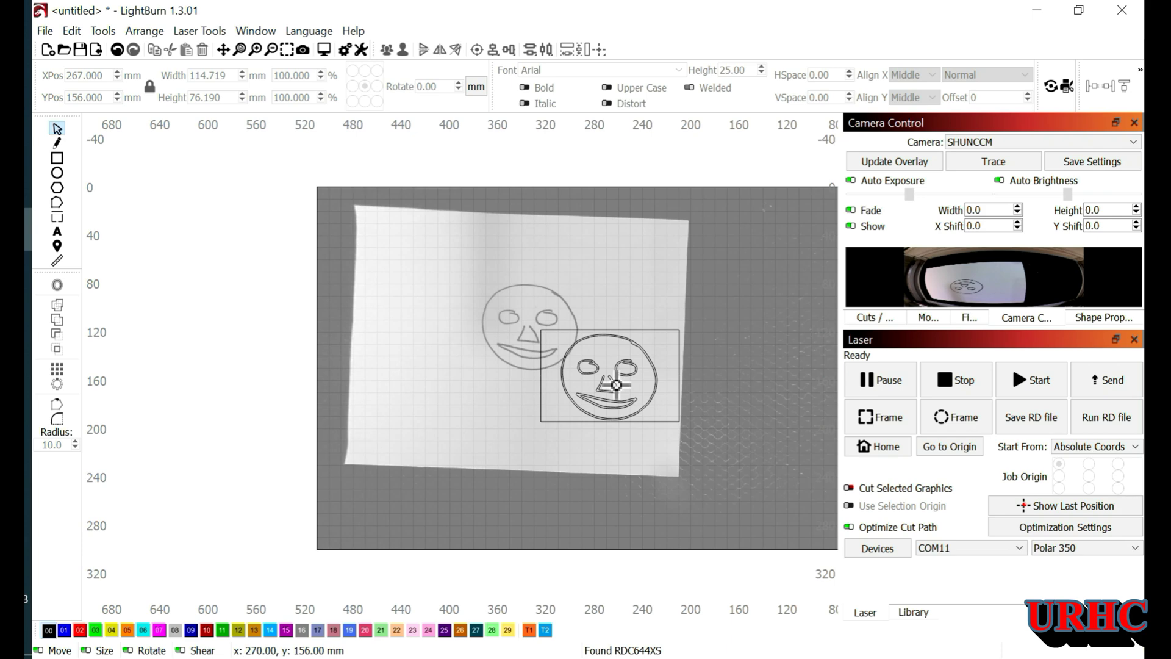
# Step: Place the face beside the original drawing and open its Line layer's cut settings
pyautogui.moveTo(616, 385); pyautogui.dragTo(662, 337)
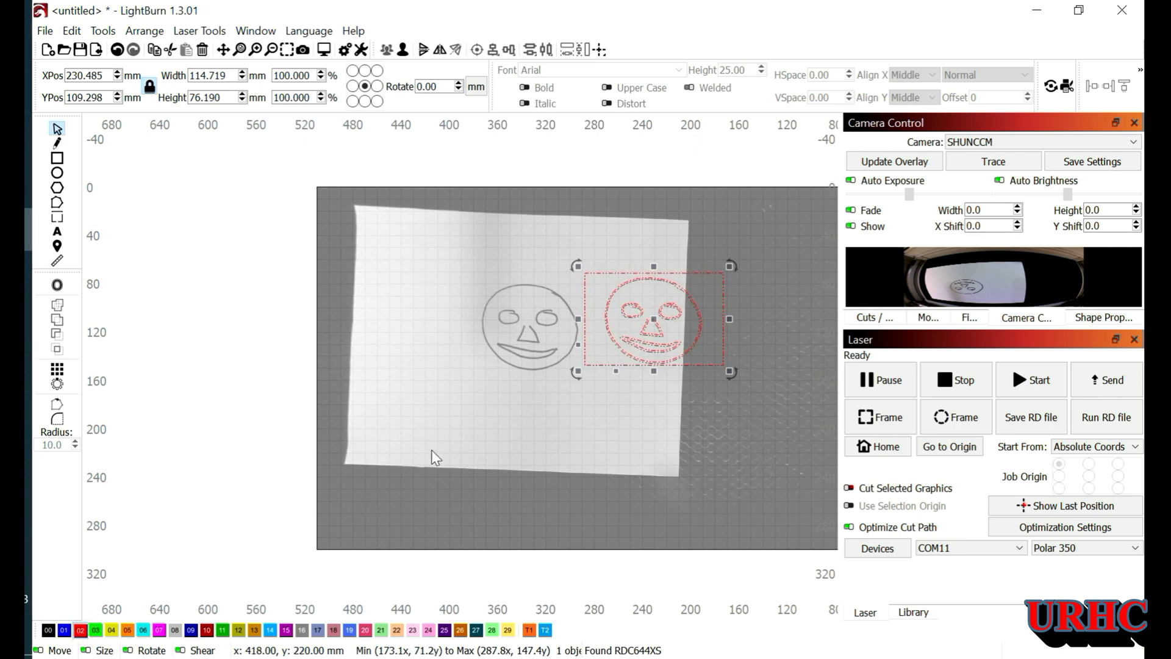
pyautogui.click(448, 414)
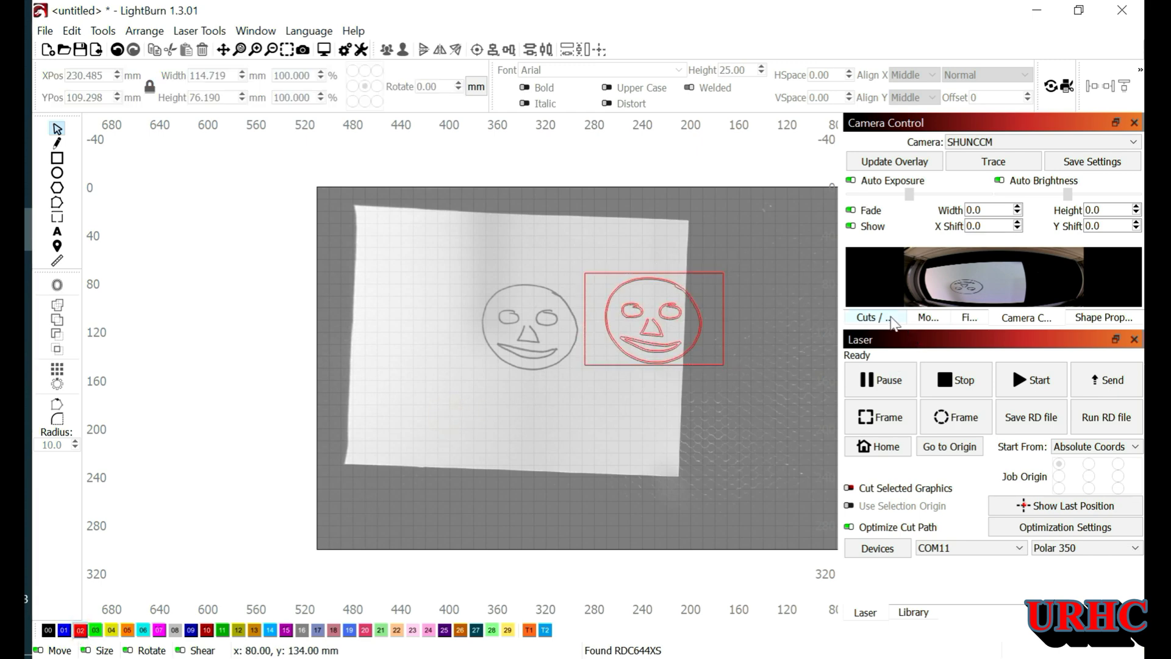
pyautogui.click(892, 319)
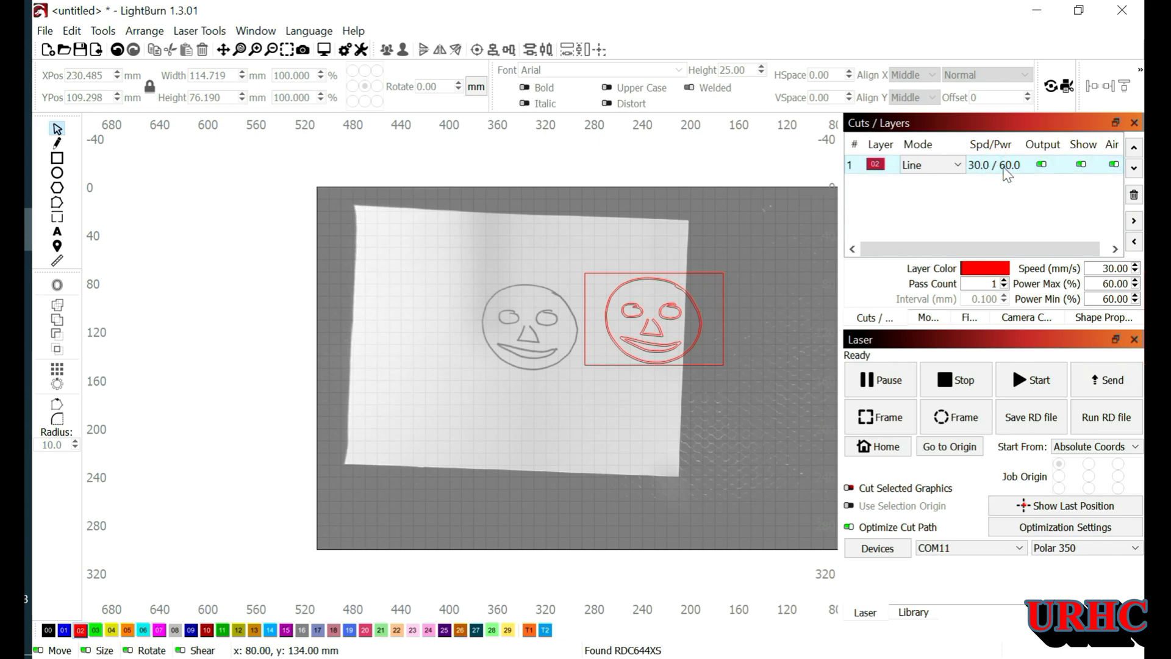
pyautogui.doubleClick(1007, 173)
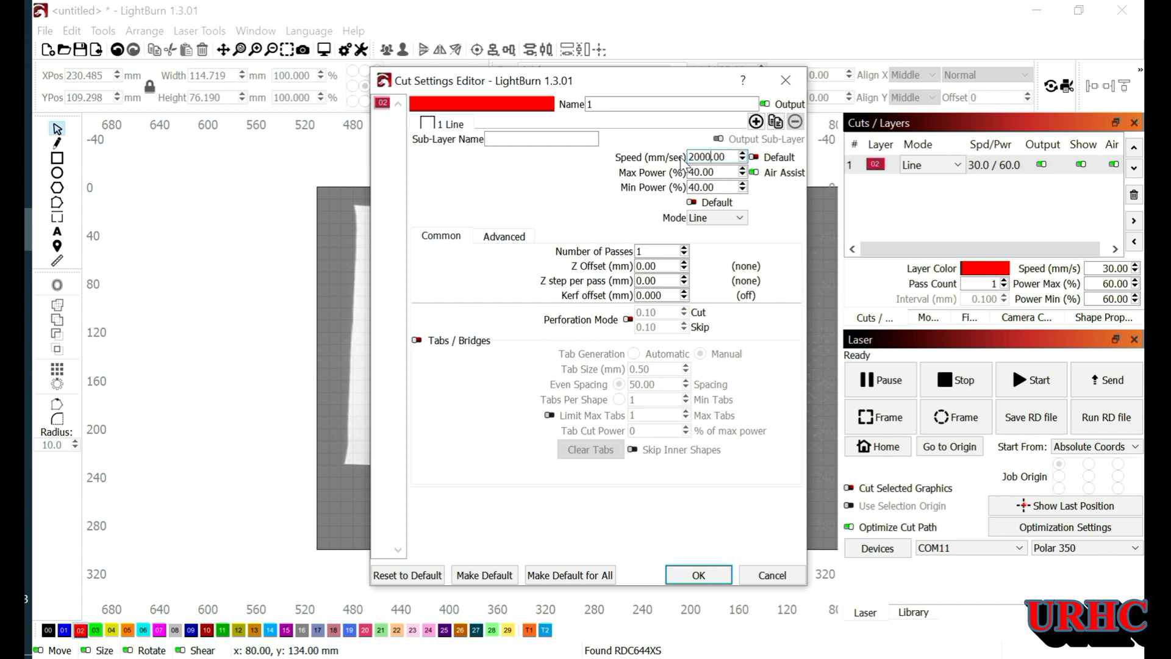
# Step: Apply speed 200 mm/s and 40% max and min power to the face's layer
pyautogui.click(680, 573)
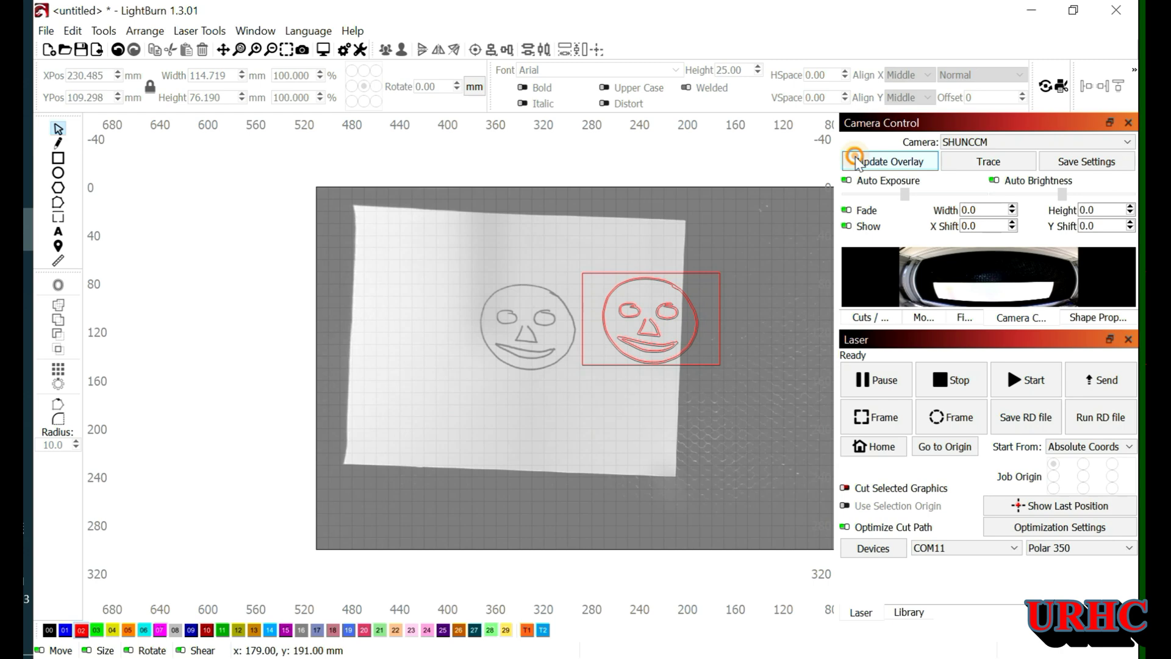
# Step: Refresh the overlay for the new wood board and place the face on its left end at X 352, Y 87
pyautogui.click(856, 158)
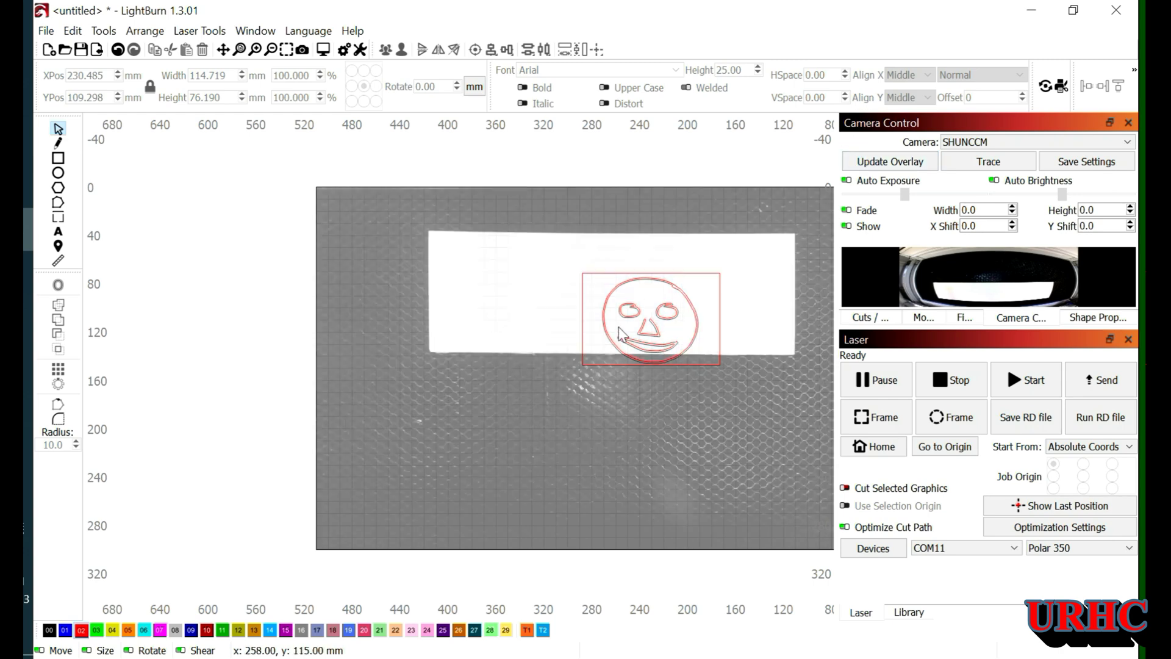
pyautogui.click(615, 319)
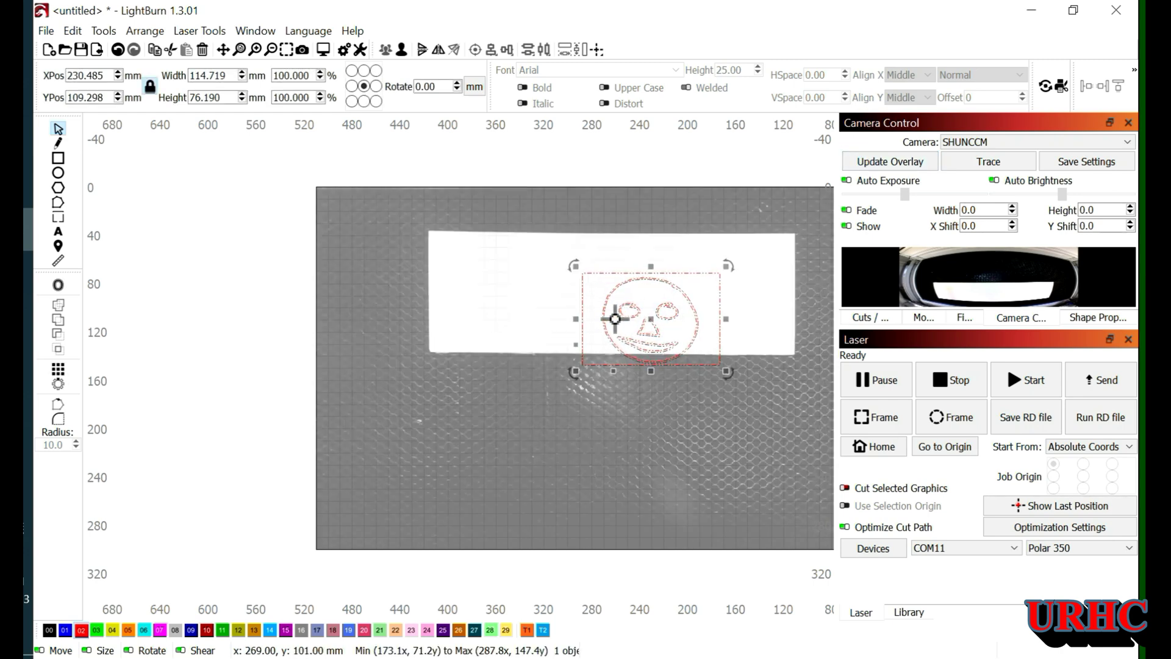
pyautogui.moveTo(615, 318); pyautogui.dragTo(555, 287)
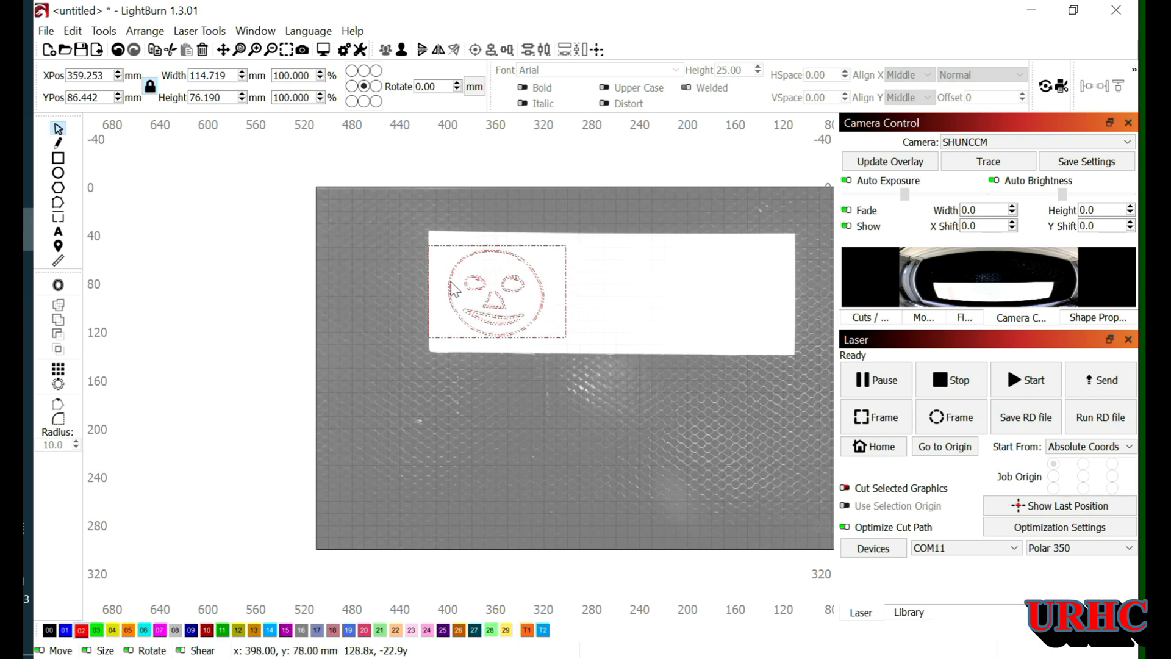
pyautogui.moveTo(458, 292); pyautogui.dragTo(458, 285)
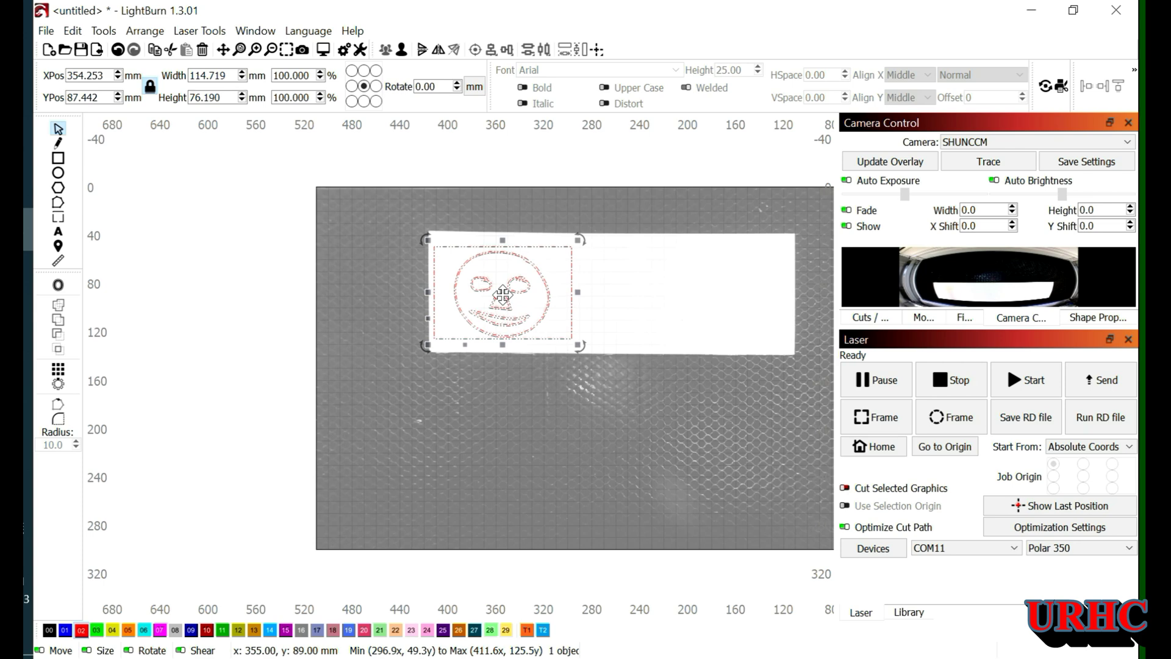
pyautogui.moveTo(503, 294); pyautogui.dragTo(507, 294)
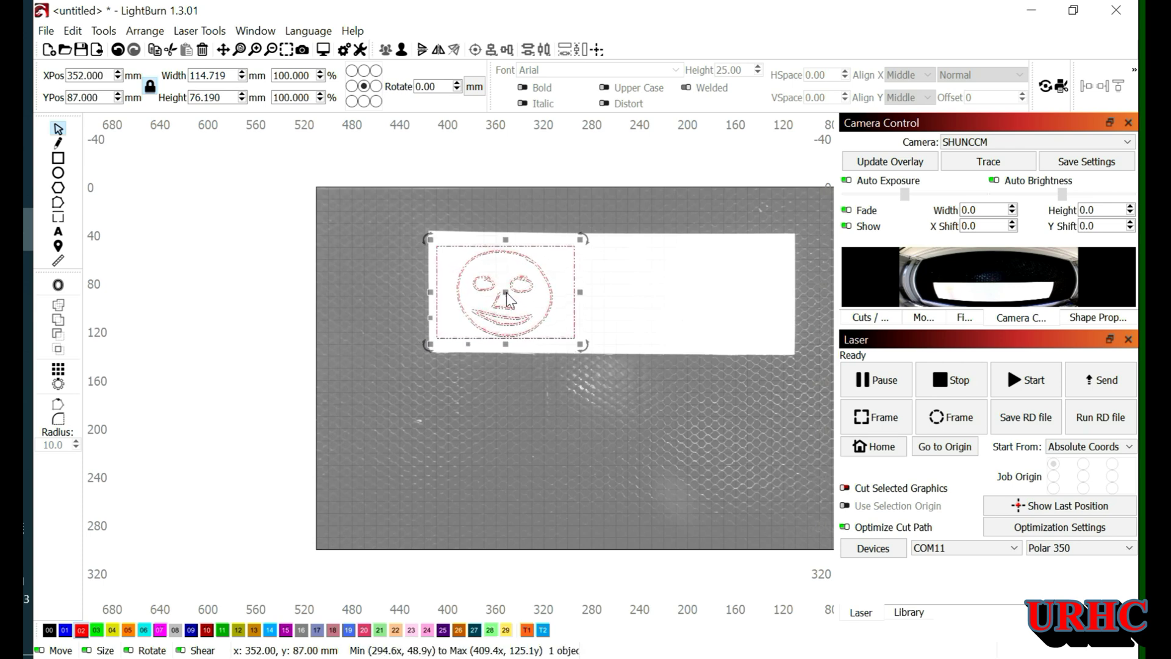
pyautogui.click(626, 319)
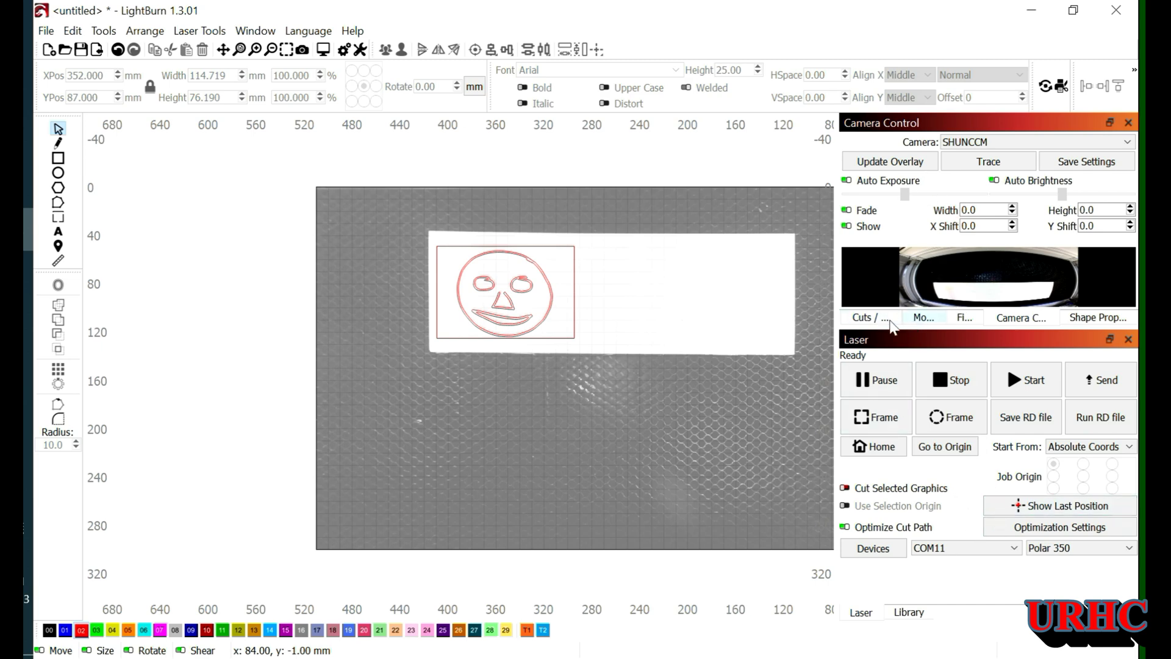
pyautogui.click(876, 319)
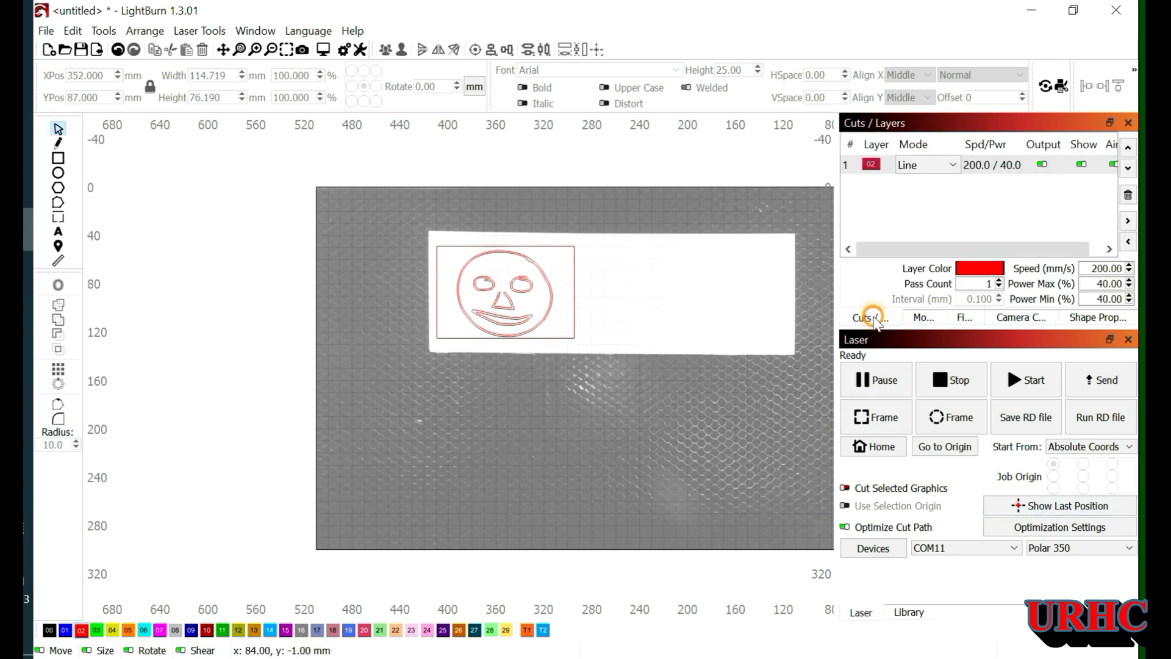
# Step: Change the face's layer mode from Line to Fill with a 0.100 mm interval
pyautogui.click(927, 170)
pyautogui.click(918, 202)
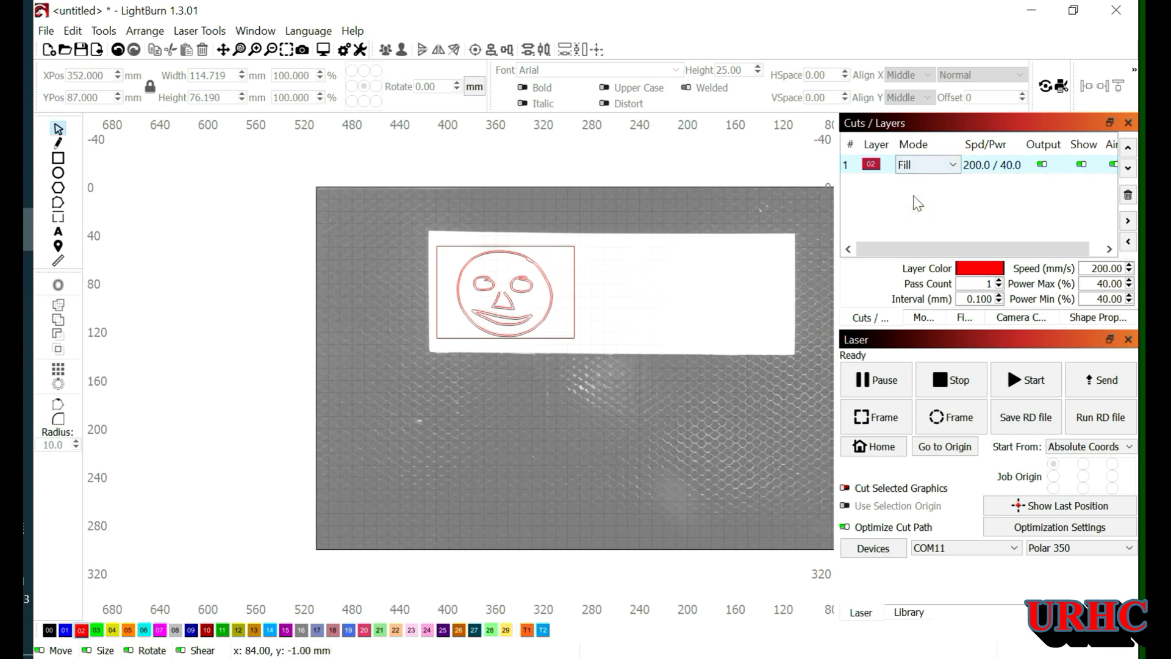
pyautogui.click(923, 318)
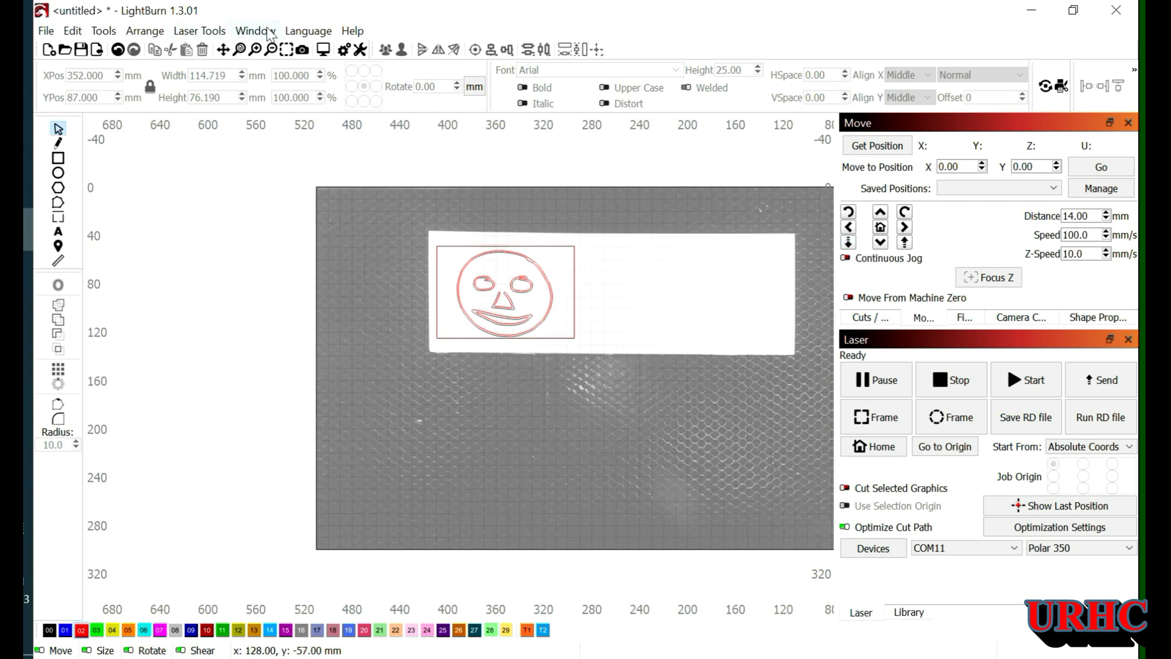
pyautogui.click(327, 54)
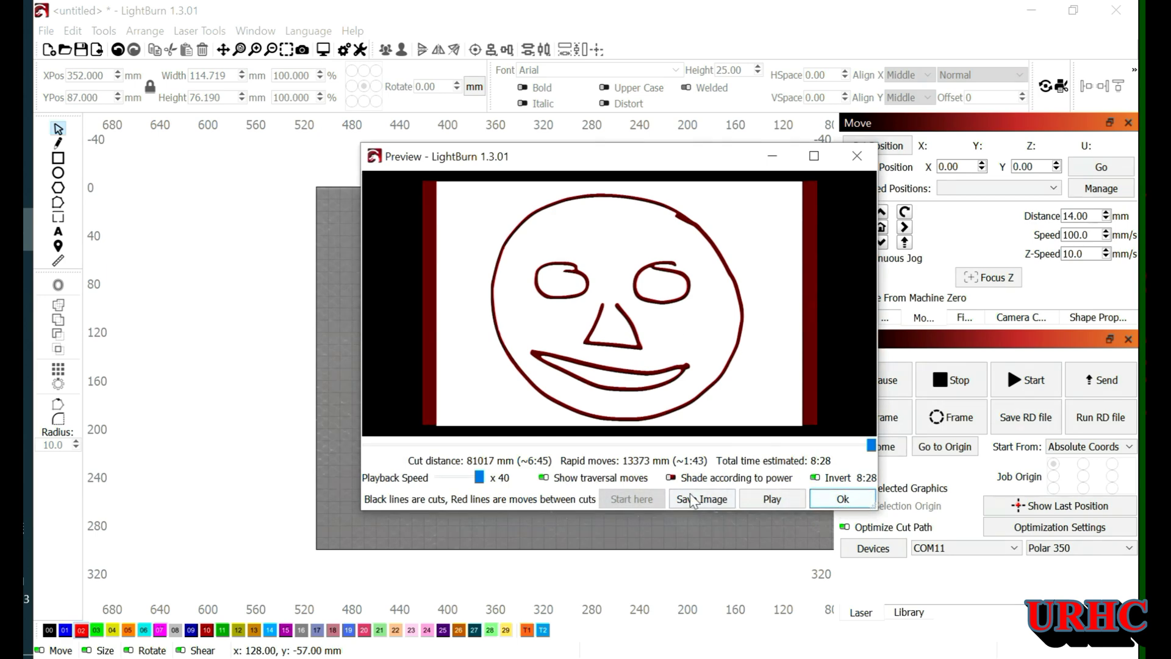
pyautogui.click(755, 504)
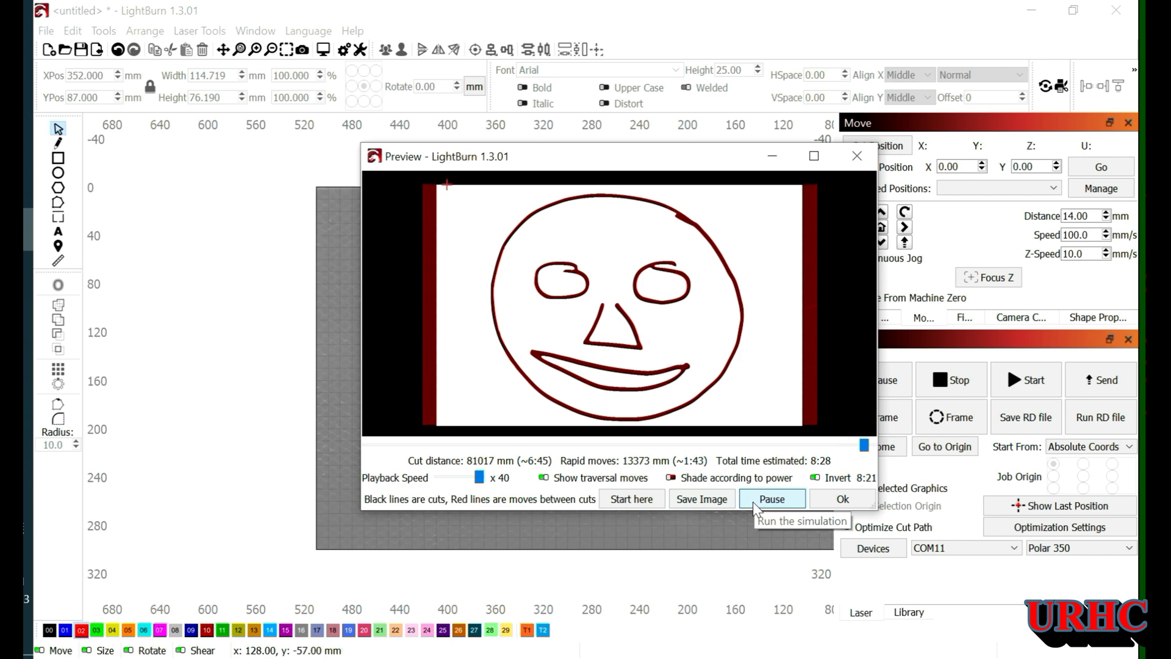
pyautogui.click(844, 495)
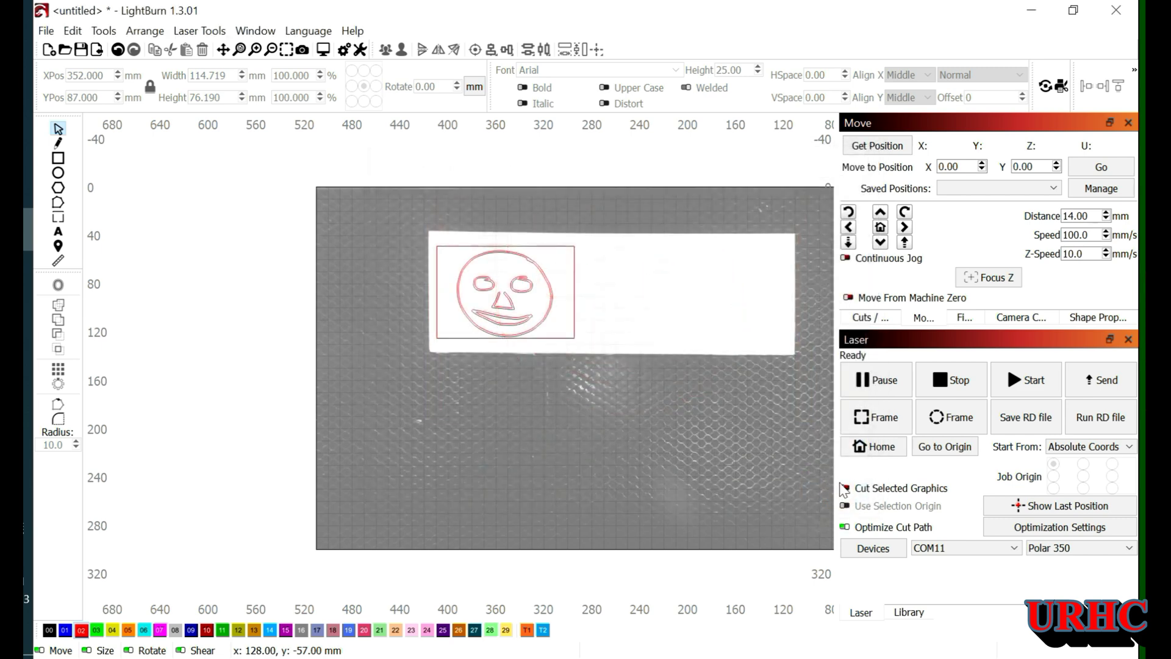